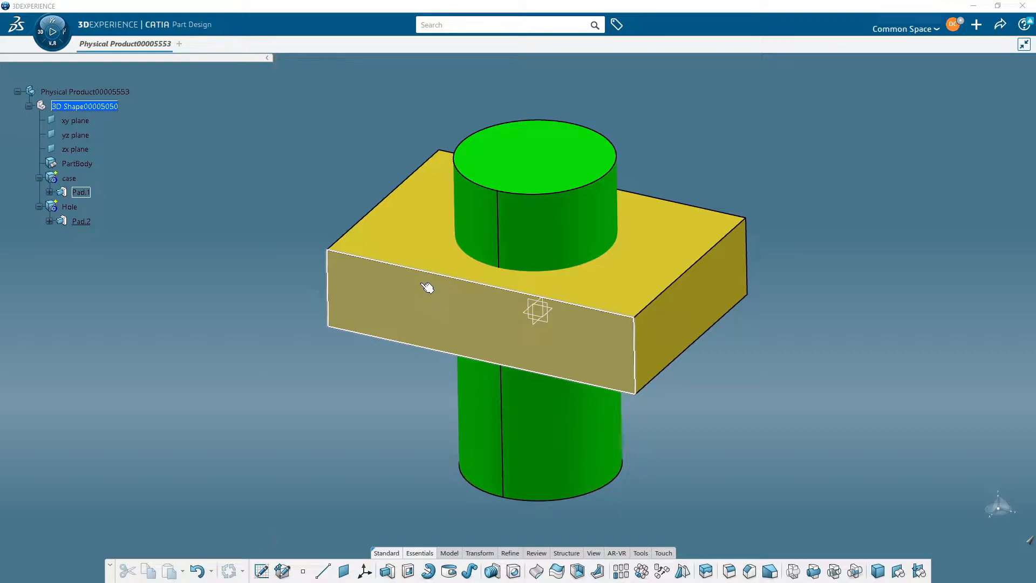
Add the Hole body to the case body with the boolean Add operation, keeping Simplify geometry enabled
{"action": "mouse_move", "coordinate": [464, 322]}
{"action": "middle_mouse_down"}
{"action": "mouse_move", "coordinate": [490, 301]}
{"action": "mouse_move", "coordinate": [478, 315]}
{"action": "middle_mouse_up"}
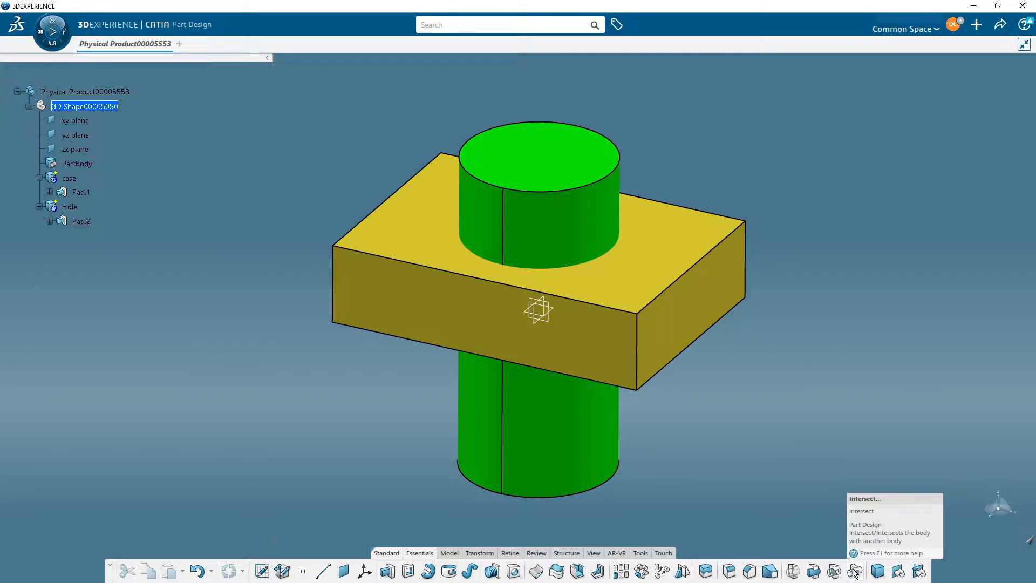
{"action": "left_click", "coordinate": [810, 573]}
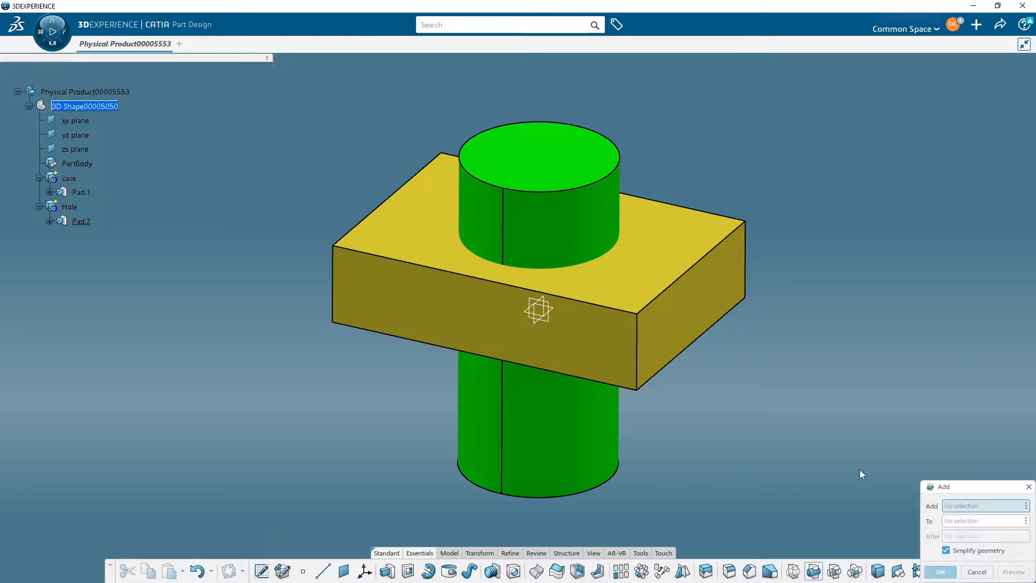
{"action": "left_click_drag", "start_coordinate": [953, 488], "coordinate": [792, 99]}
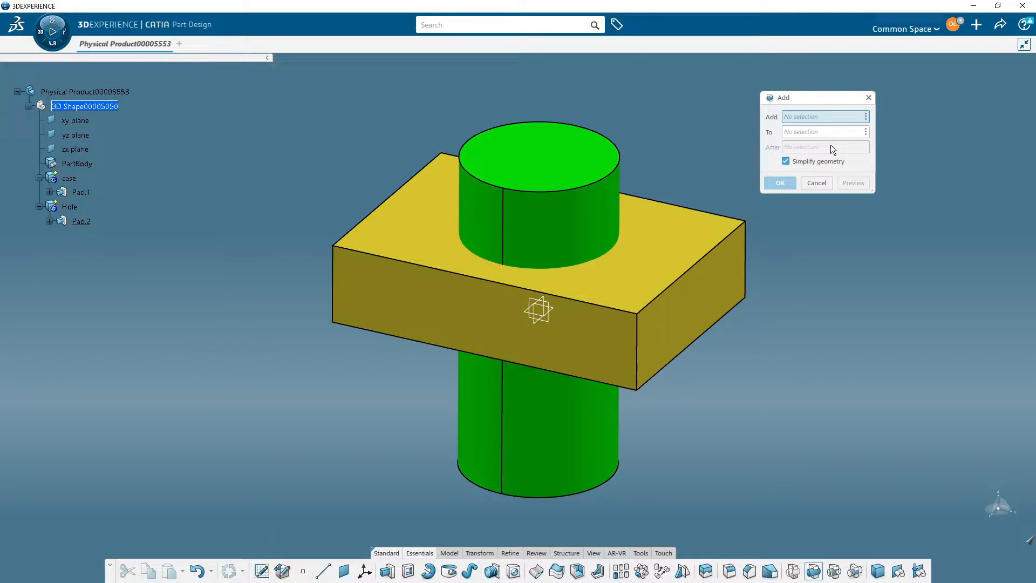
{"action": "left_click_drag", "start_coordinate": [811, 97], "coordinate": [727, 73]}
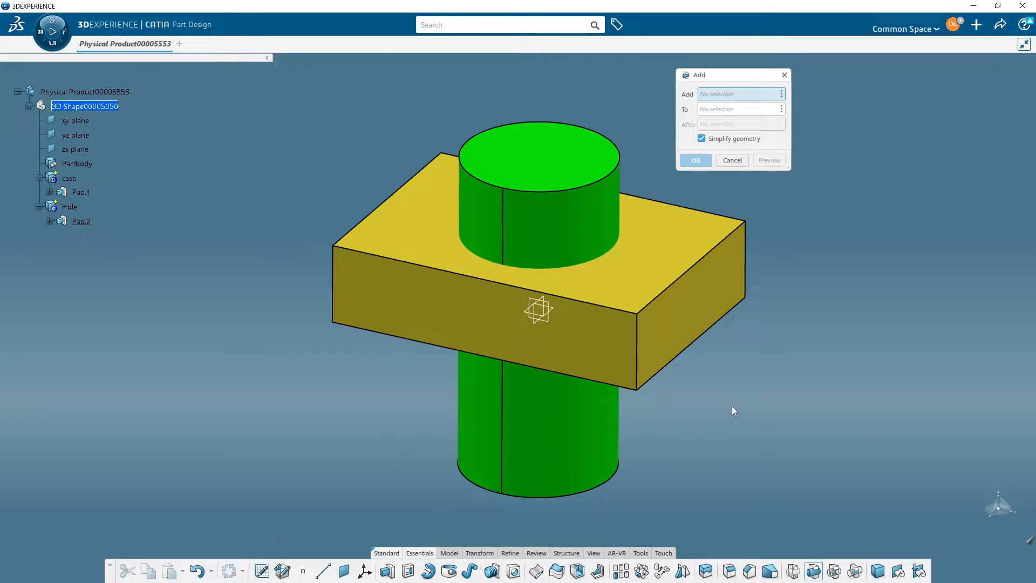
{"action": "middle_click_drag", "start_coordinate": [714, 374], "coordinate": [692, 388]}
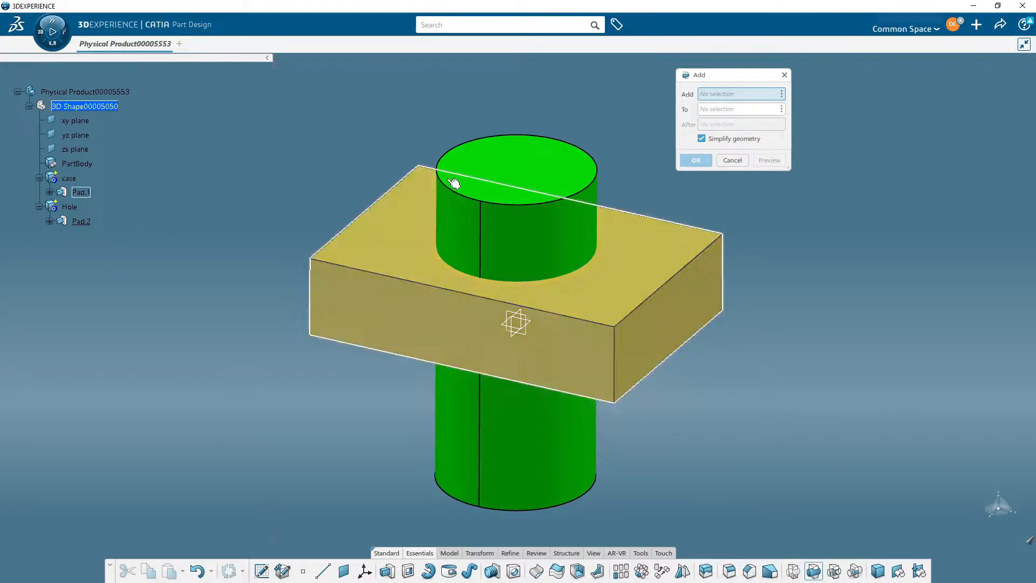
{"action": "left_click", "coordinate": [76, 207]}
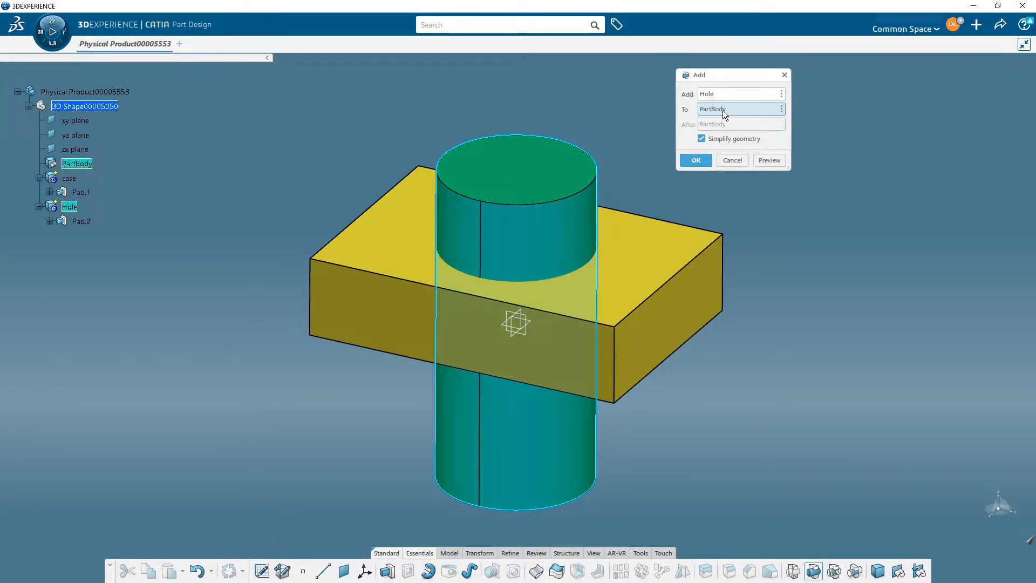
{"action": "left_click", "coordinate": [69, 178]}
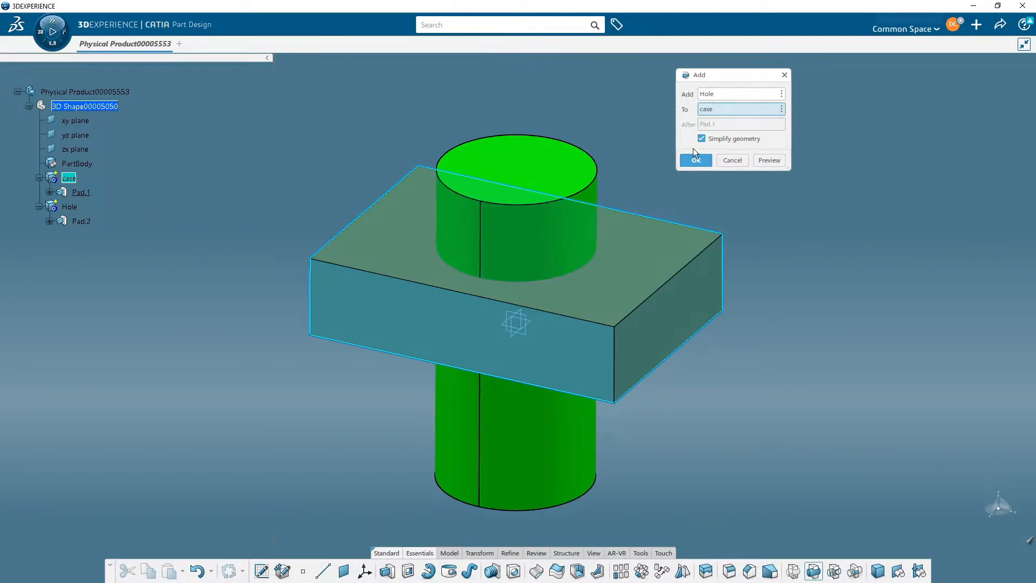
{"action": "left_click", "coordinate": [695, 161]}
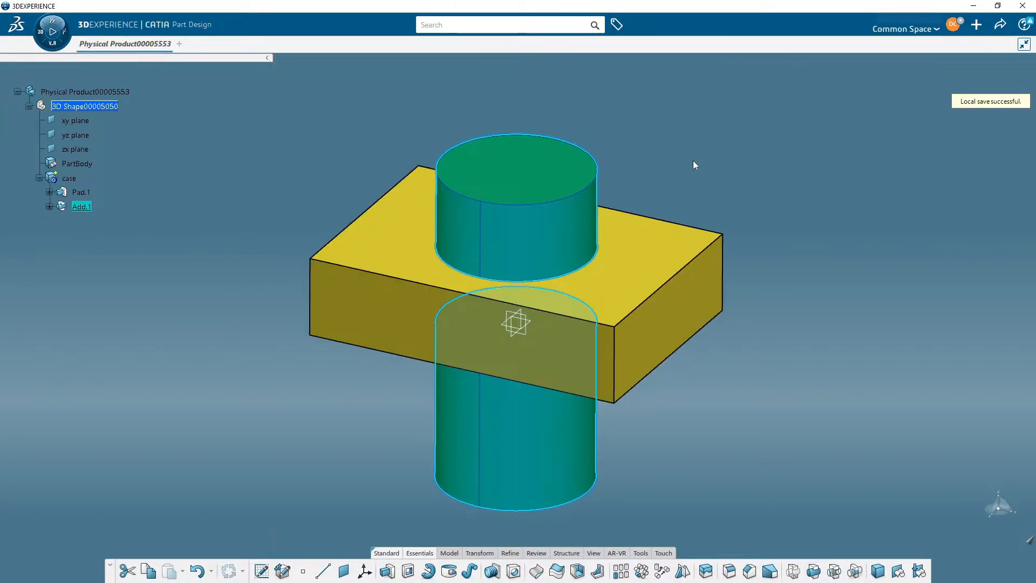
Shrink the circle to roughly half its diameter in the sketch of the Hole body's pad under the Add feature
{"action": "middle_click_drag", "start_coordinate": [714, 166], "coordinate": [746, 158]}
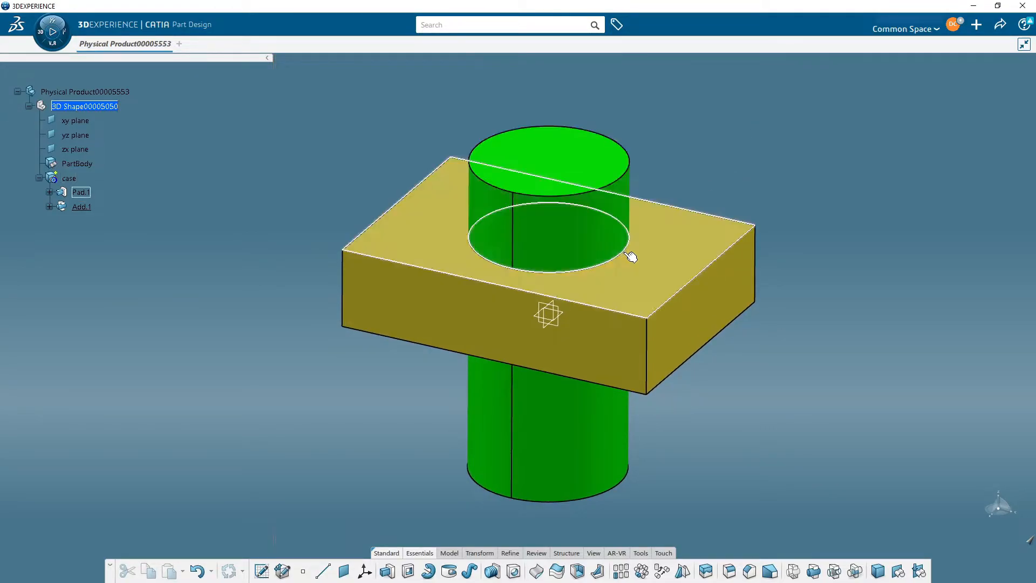
{"action": "middle_click_drag", "start_coordinate": [510, 376], "coordinate": [509, 341]}
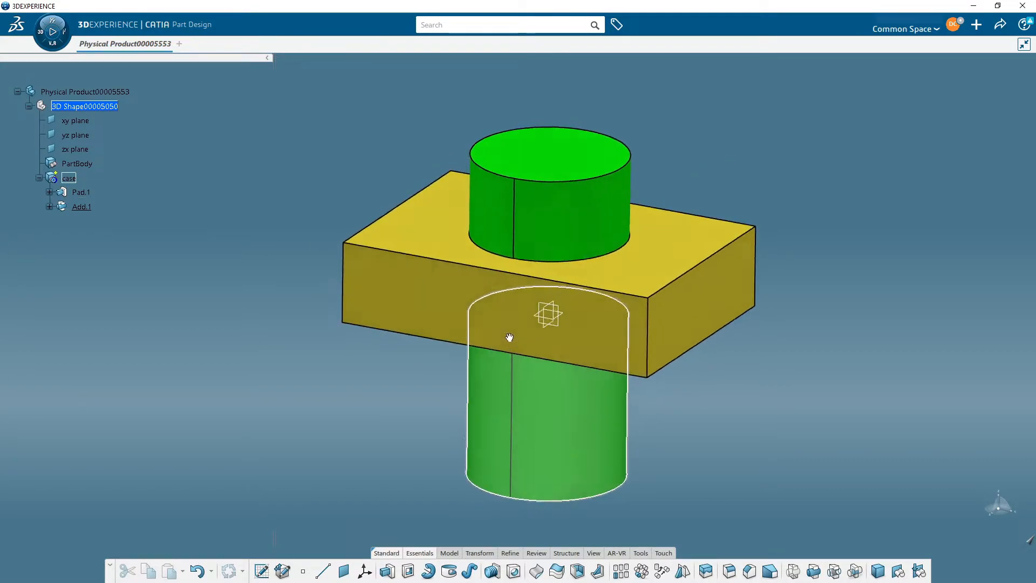
{"action": "scroll", "coordinate": [510, 348], "scroll_direction": "up", "scroll_amount": 3}
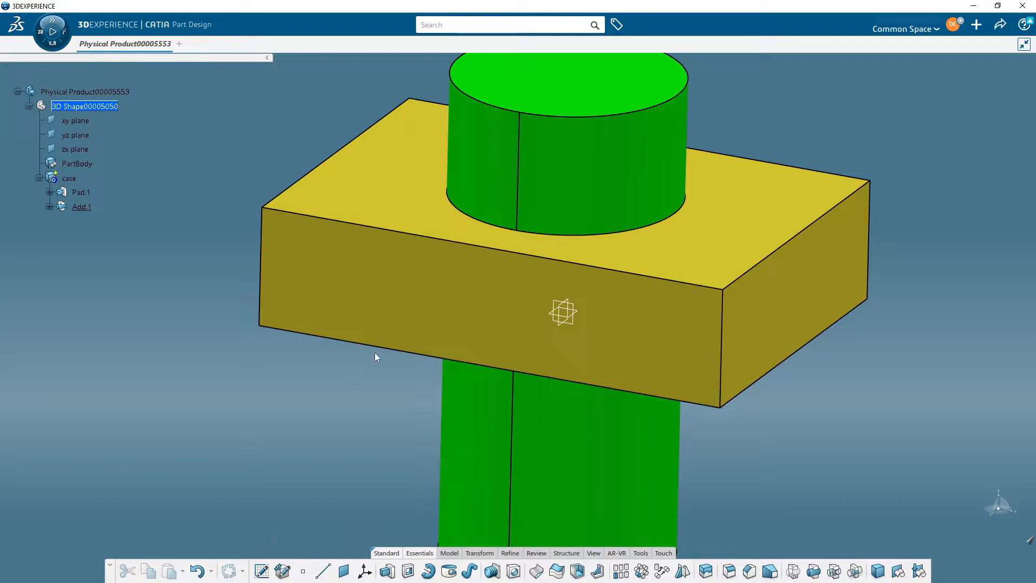
{"action": "scroll", "coordinate": [402, 348], "scroll_direction": "down", "scroll_amount": 3}
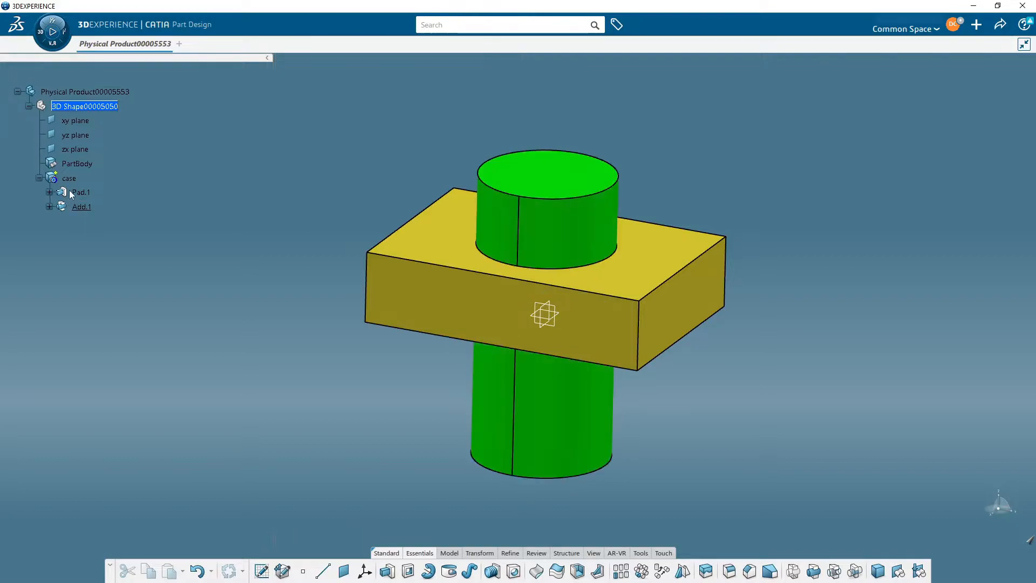
{"action": "left_click", "coordinate": [49, 192]}
{"action": "left_click", "coordinate": [48, 192]}
{"action": "left_click", "coordinate": [49, 206]}
{"action": "left_click", "coordinate": [59, 221]}
{"action": "left_click", "coordinate": [70, 236]}
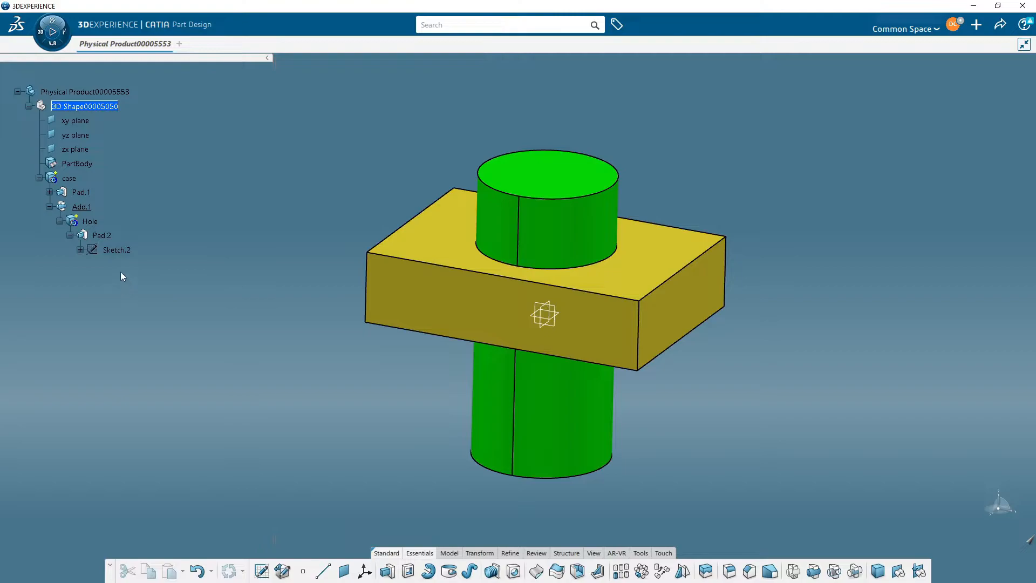
{"action": "double_click", "coordinate": [116, 250]}
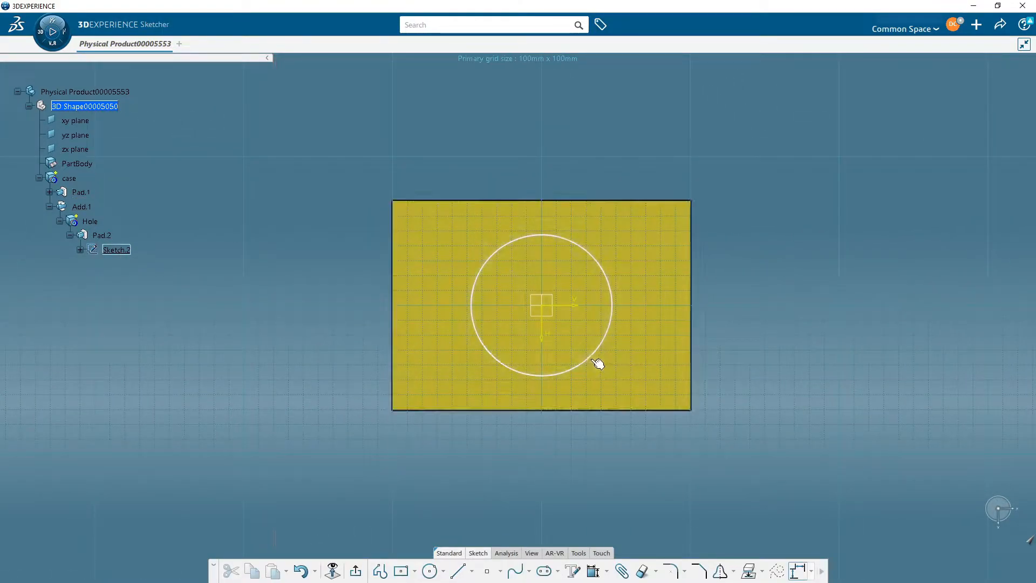
{"action": "left_click_drag", "start_coordinate": [594, 361], "coordinate": [571, 340]}
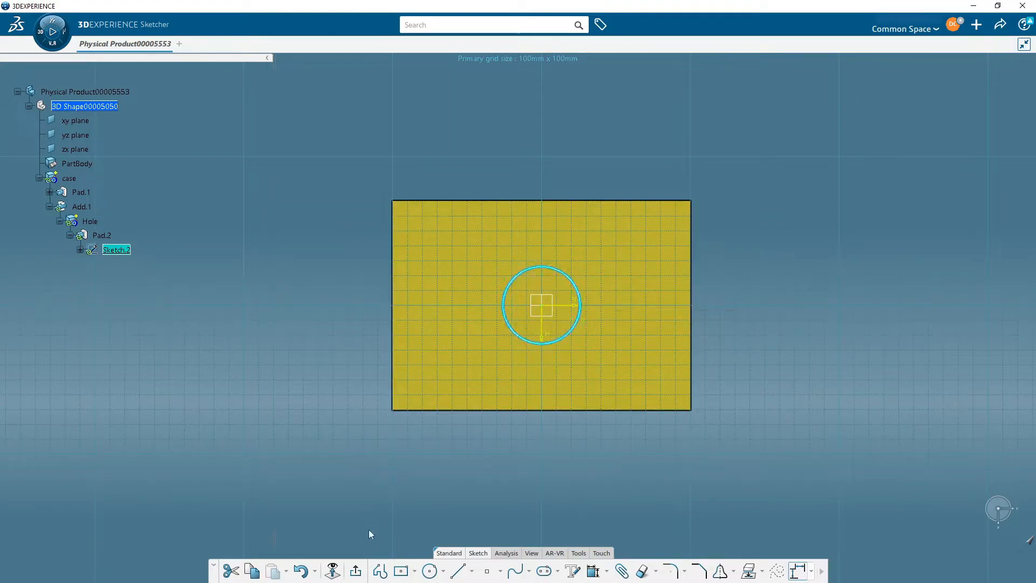
{"action": "left_click", "coordinate": [356, 570]}
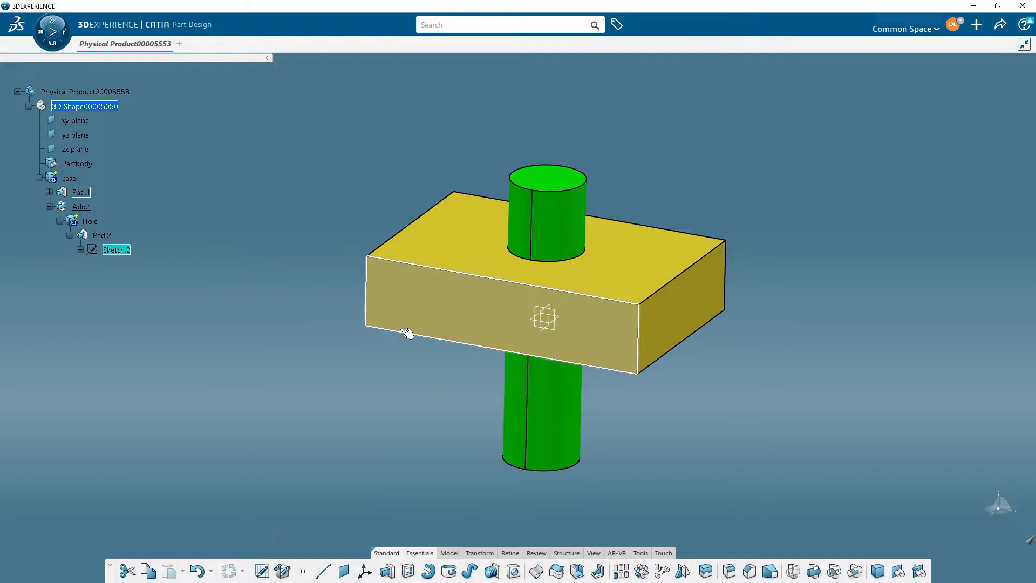
Fillet the circular edge where the cylinder meets the block's upper face with a 10 mm radius
{"action": "left_click", "coordinate": [552, 262]}
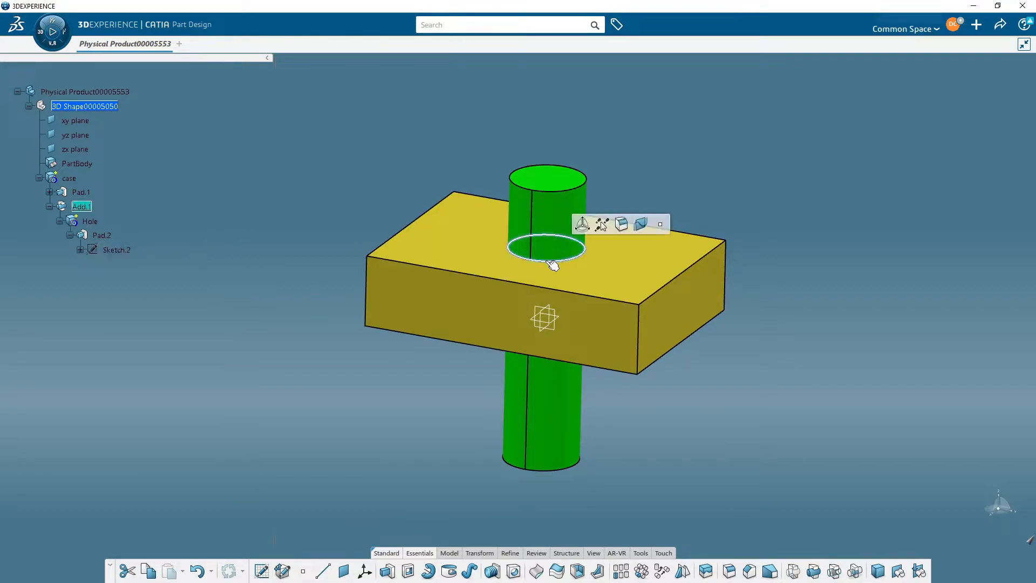
{"action": "left_click", "coordinate": [729, 571]}
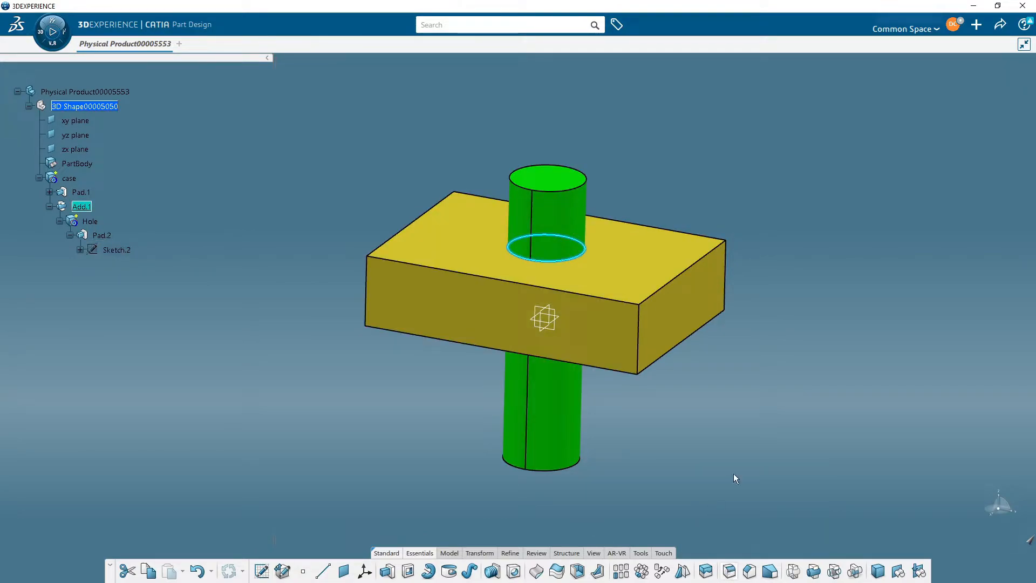
{"action": "type", "text": "10"}
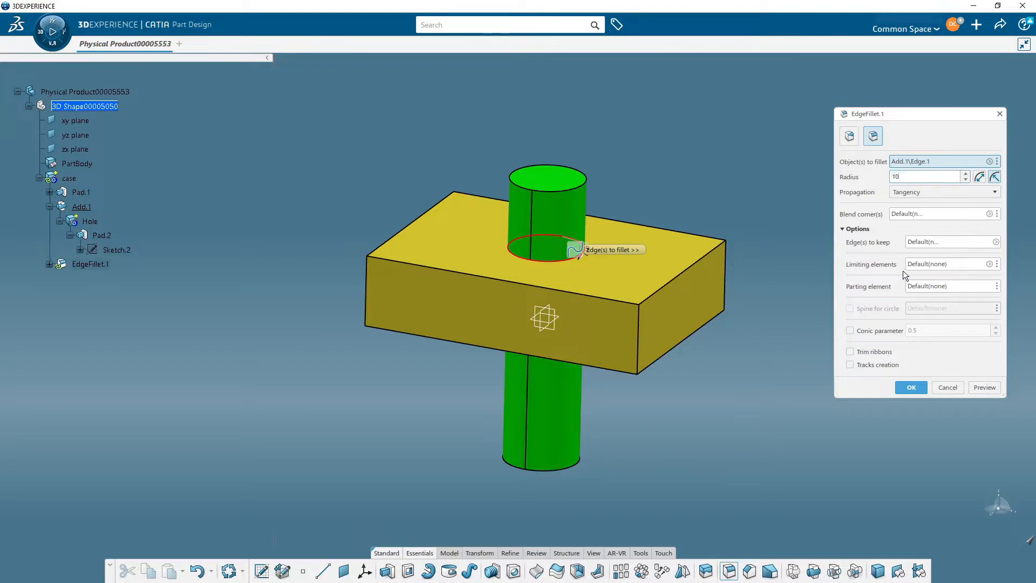
{"action": "key", "text": "Return"}
{"action": "mouse_move", "coordinate": [696, 325]}
{"action": "middle_mouse_down"}
{"action": "mouse_move", "coordinate": [650, 346]}
{"action": "mouse_move", "coordinate": [696, 342]}
{"action": "mouse_move", "coordinate": [688, 319]}
{"action": "middle_mouse_up"}
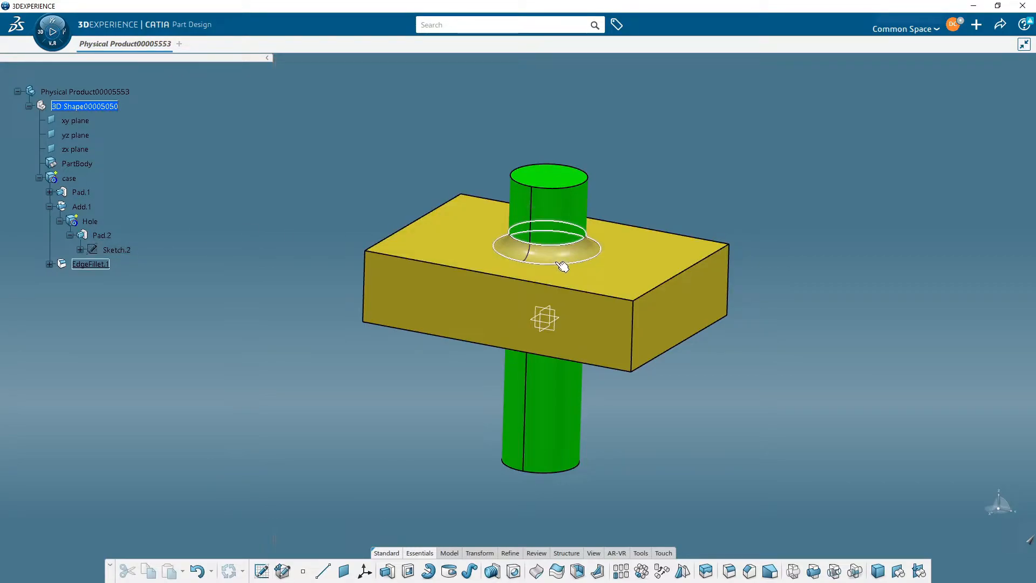
{"action": "middle_click_drag", "start_coordinate": [474, 290], "coordinate": [489, 332]}
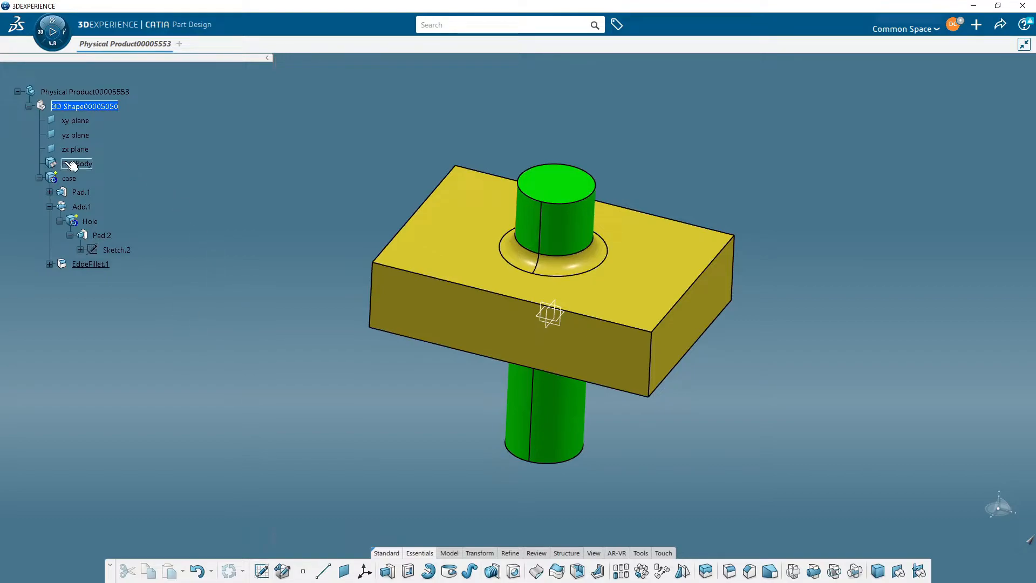
Collapse the Add feature's branch, then enlarge and reposition the specification tree
{"action": "left_click", "coordinate": [49, 206]}
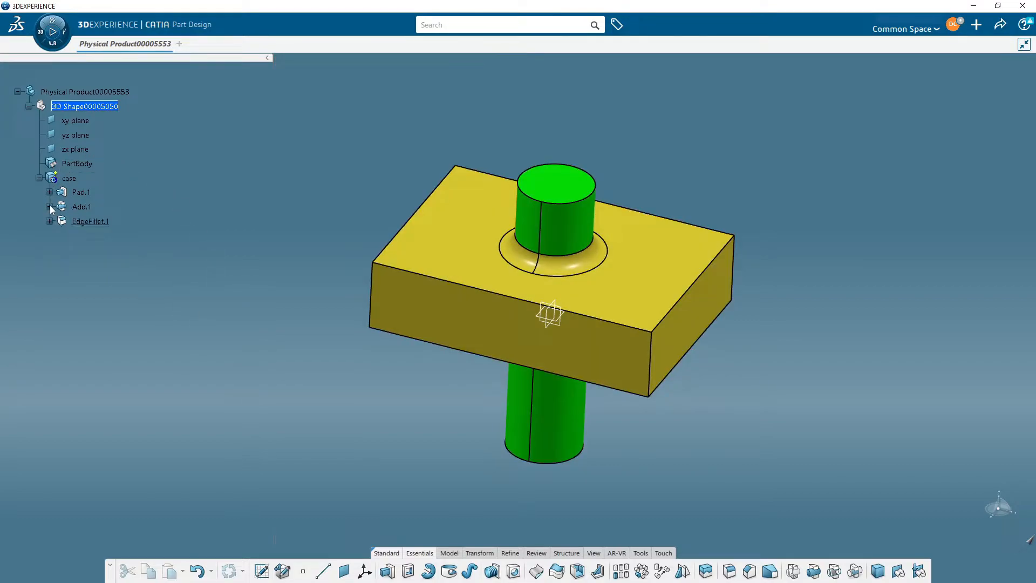
{"action": "left_click", "coordinate": [39, 154]}
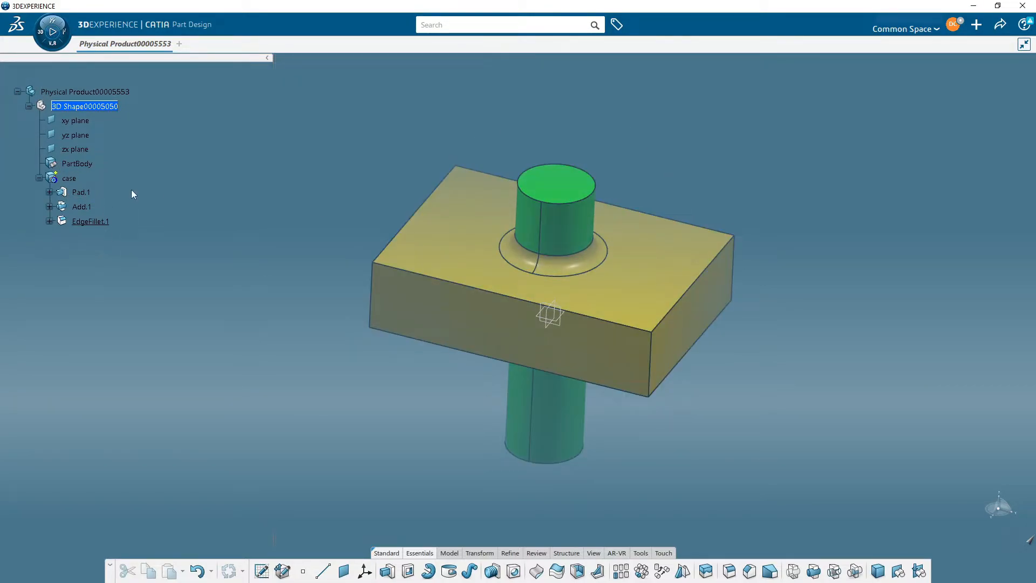
{"action": "middle_click_drag", "start_coordinate": [102, 172], "coordinate": [108, 226]}
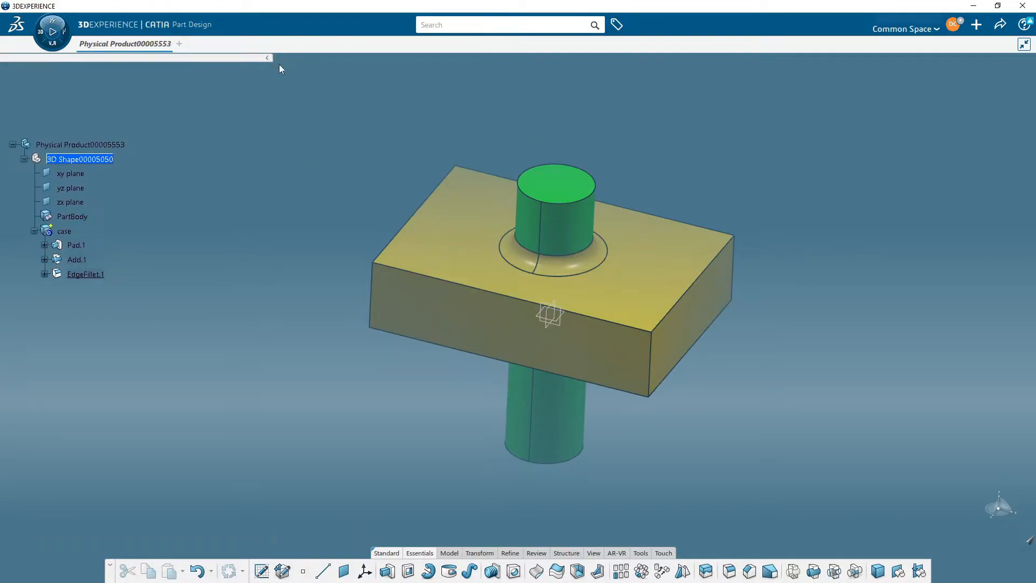
{"action": "left_click_drag", "start_coordinate": [275, 64], "coordinate": [241, 76]}
{"action": "middle_click_drag", "start_coordinate": [99, 201], "coordinate": [194, 153]}
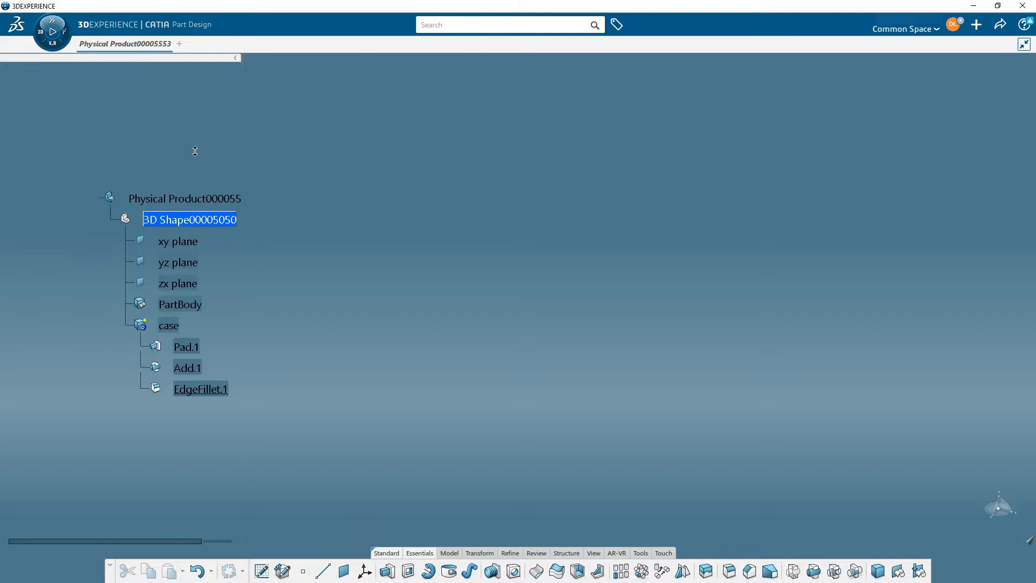
{"action": "middle_click_drag", "start_coordinate": [123, 267], "coordinate": [60, 197]}
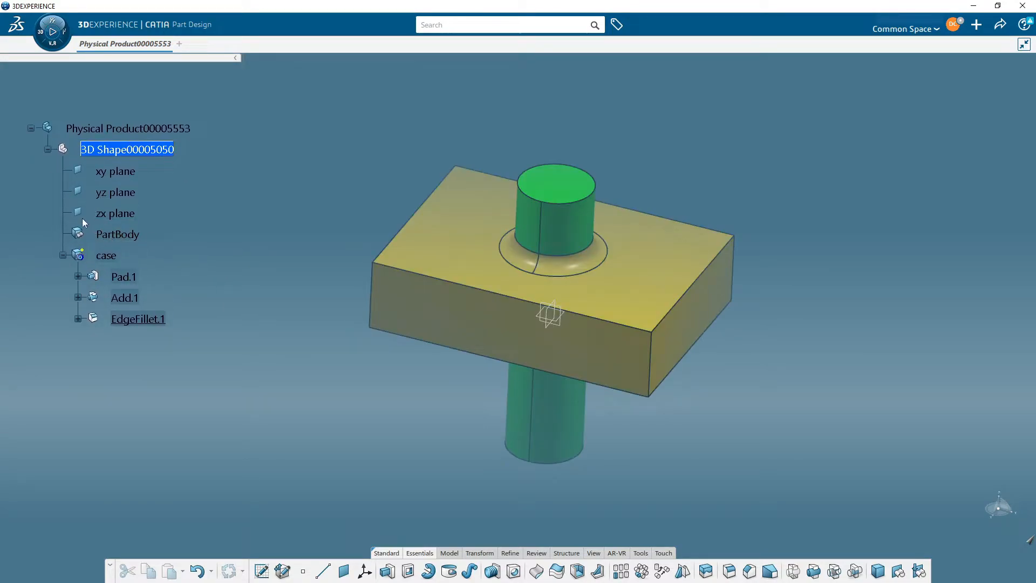
Examine the structure of the case body in the tree, including the contents of its Pad and Add features
{"action": "middle_click_drag", "start_coordinate": [654, 204], "coordinate": [622, 296]}
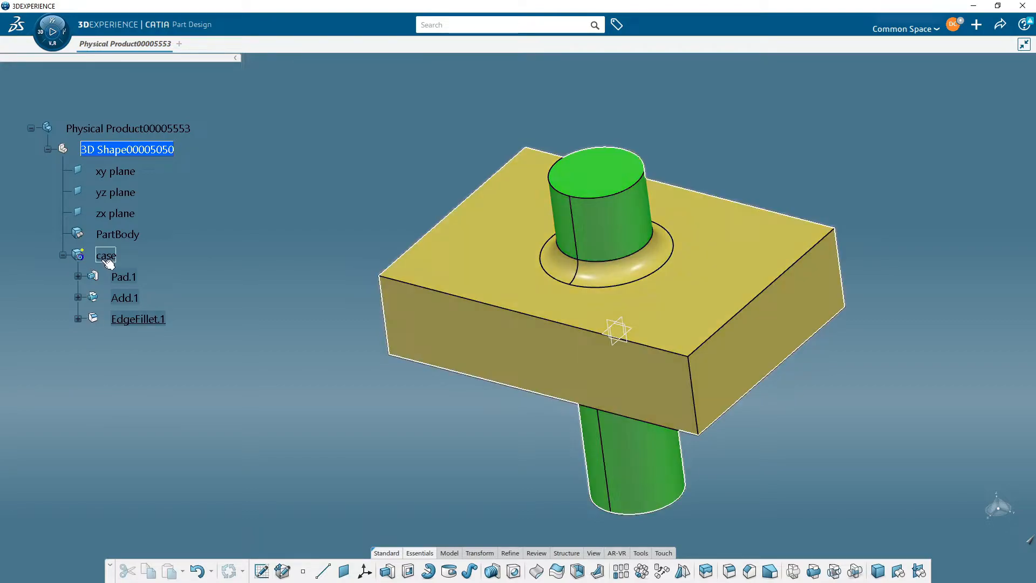
{"action": "left_click", "coordinate": [78, 276]}
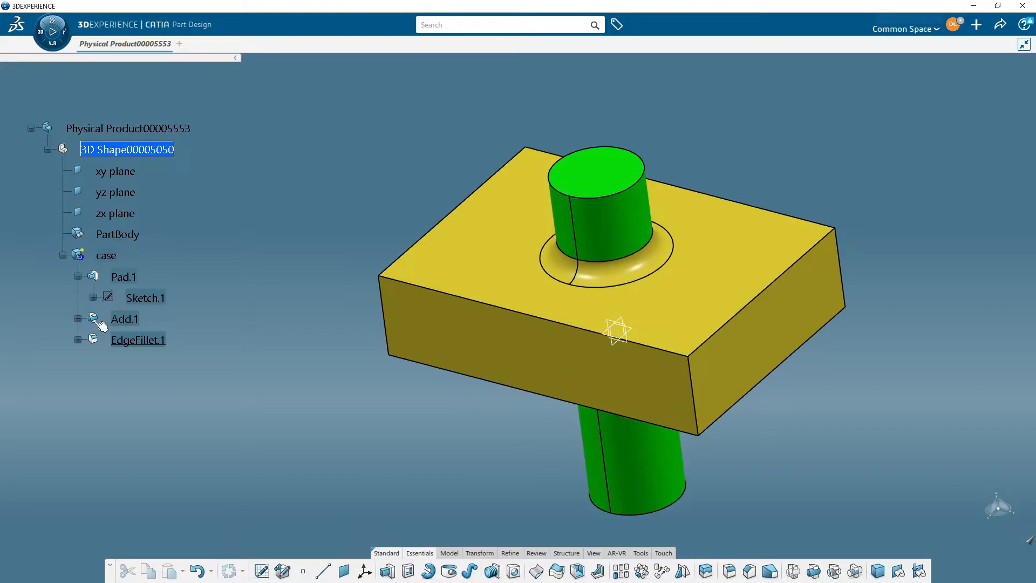
{"action": "left_click", "coordinate": [78, 318]}
{"action": "left_click", "coordinate": [78, 317]}
{"action": "left_click", "coordinate": [78, 276]}
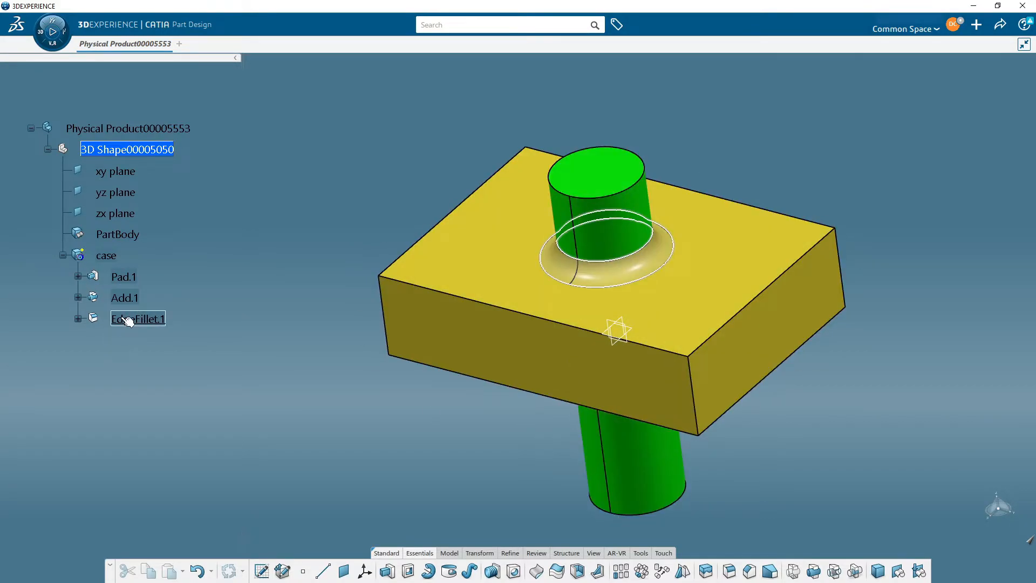
{"action": "left_click", "coordinate": [78, 298]}
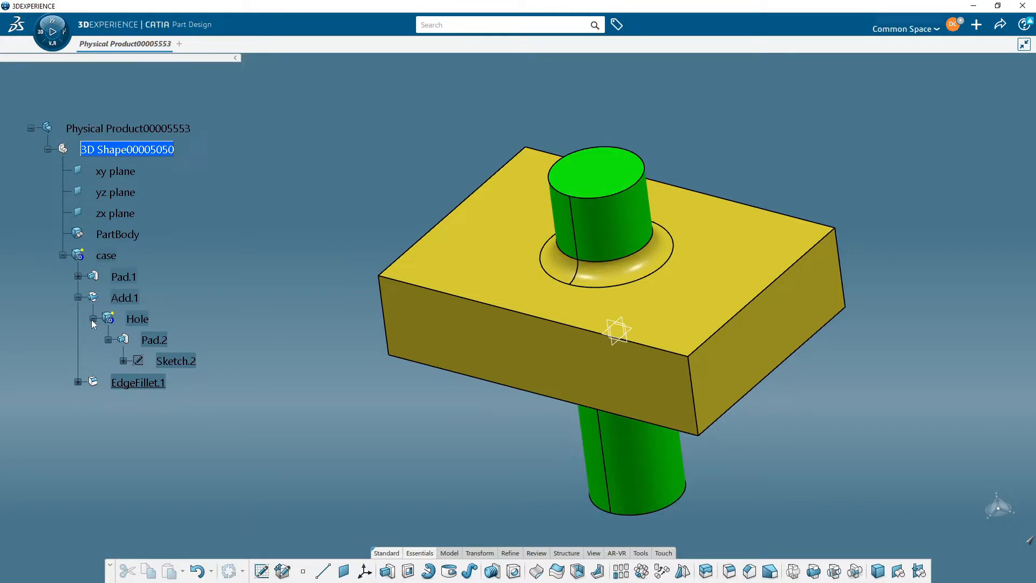
Copy the case body with its full feature structure and clear the selection
{"action": "right_click", "coordinate": [85, 256]}
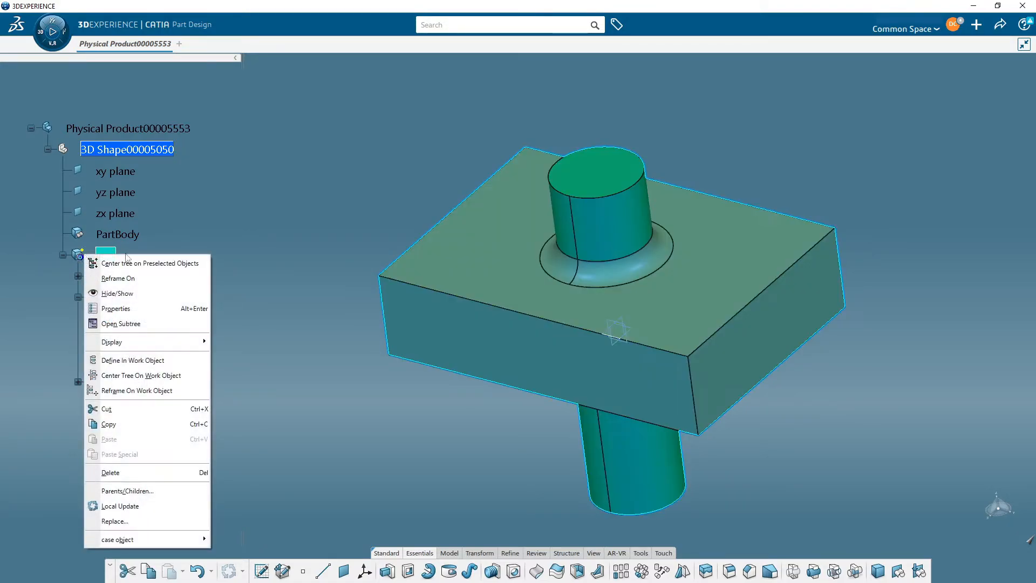
{"action": "left_click", "coordinate": [125, 428]}
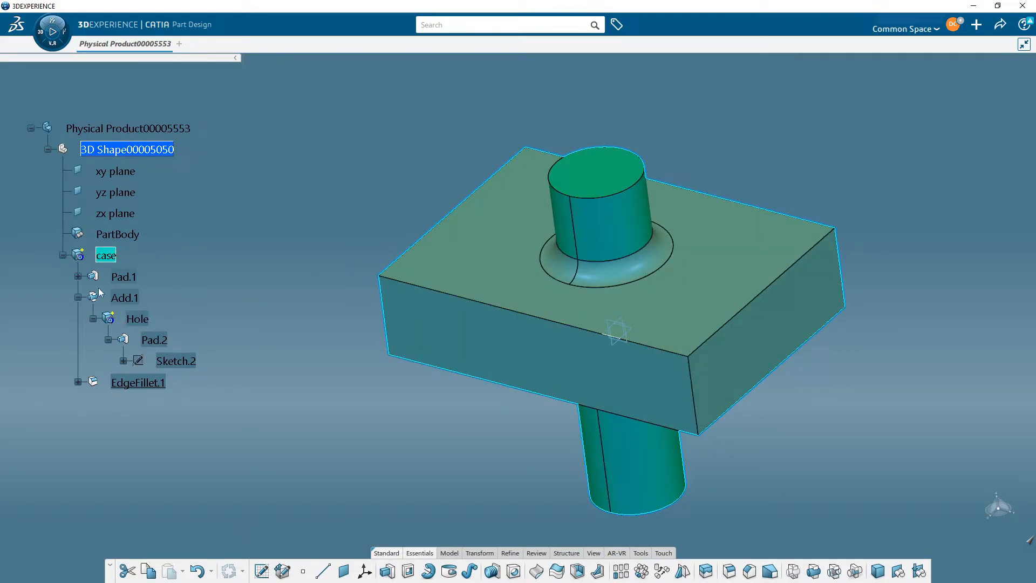
{"action": "left_click", "coordinate": [263, 324]}
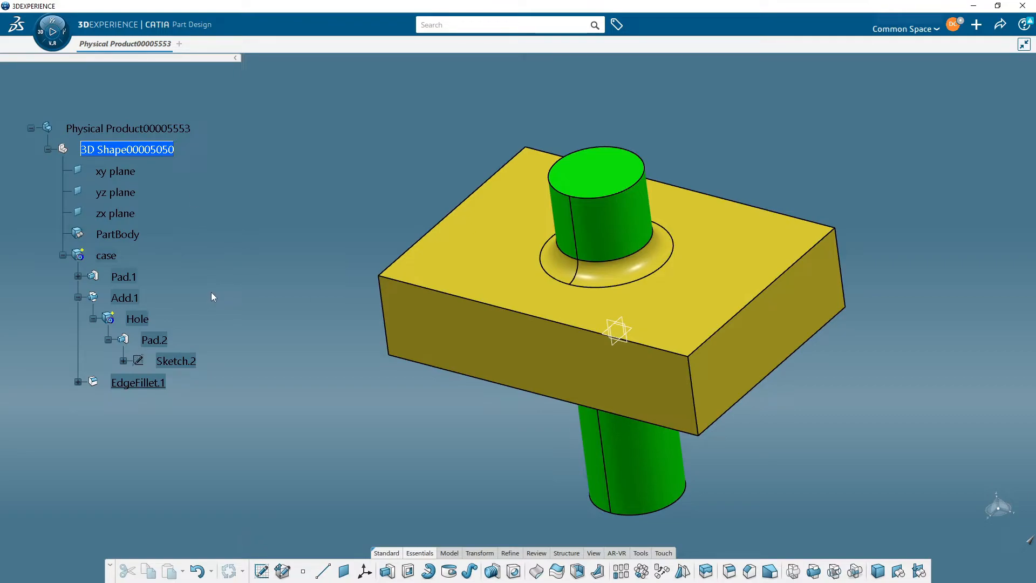
Undo the edge fillet, the sketch circle resize and the Add operation, back to separate case and Hole bodies
{"action": "left_click", "coordinate": [222, 317]}
{"action": "left_click", "coordinate": [224, 317]}
{"action": "double_click", "coordinate": [165, 361]}
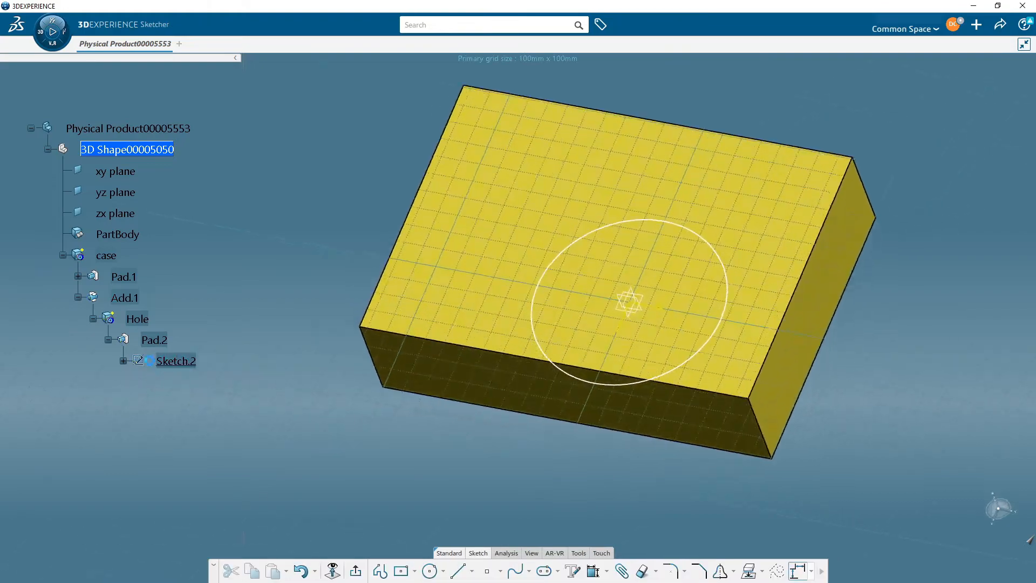
{"action": "key", "text": "ctrl+z"}
{"action": "key", "text": "ctrl+z"}
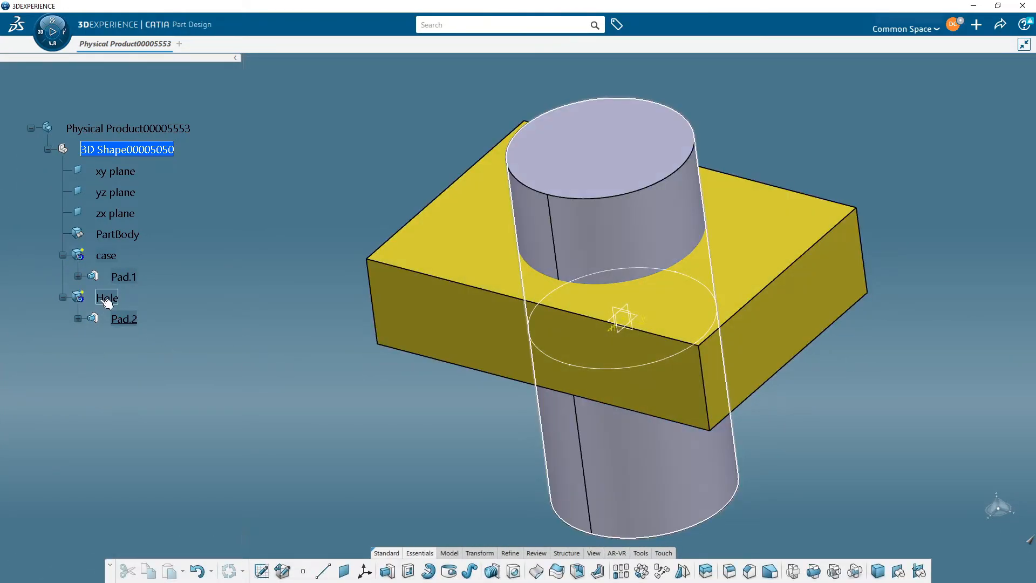
Rename the Hole body to Shaft and clear the selection
{"action": "left_click", "coordinate": [107, 297]}
{"action": "right_click", "coordinate": [105, 299]}
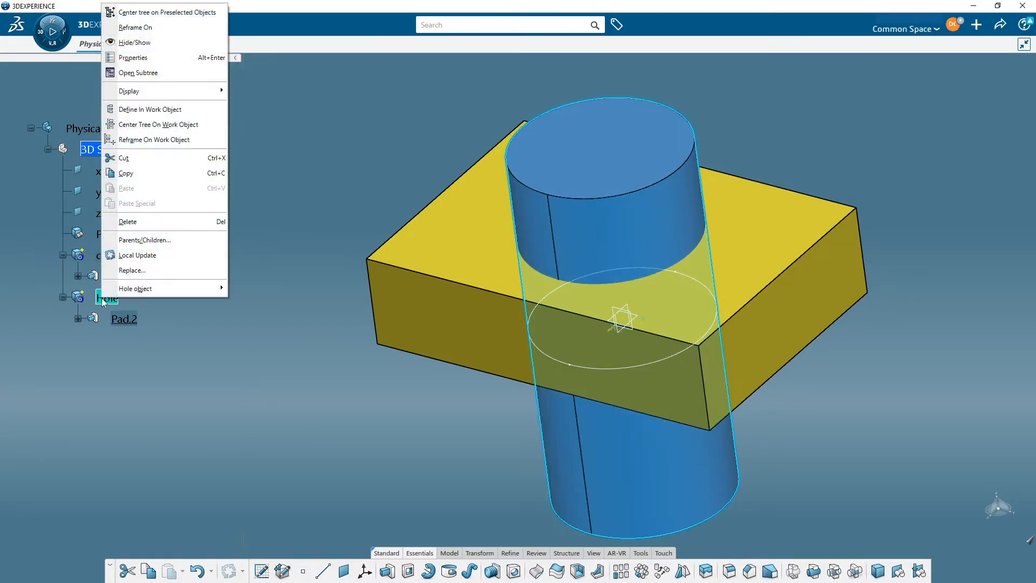
{"action": "left_click", "coordinate": [163, 58]}
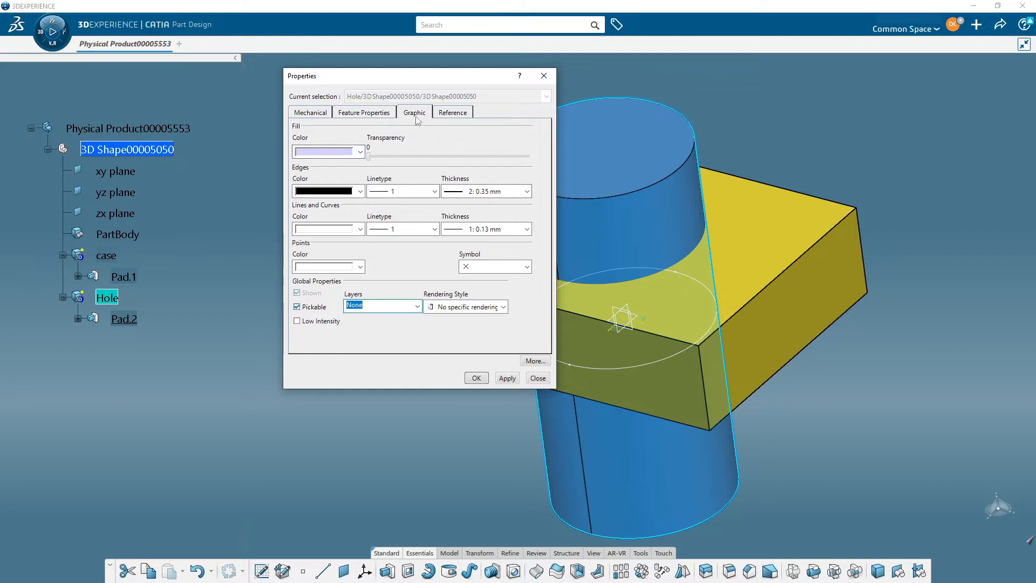
{"action": "left_click", "coordinate": [377, 114]}
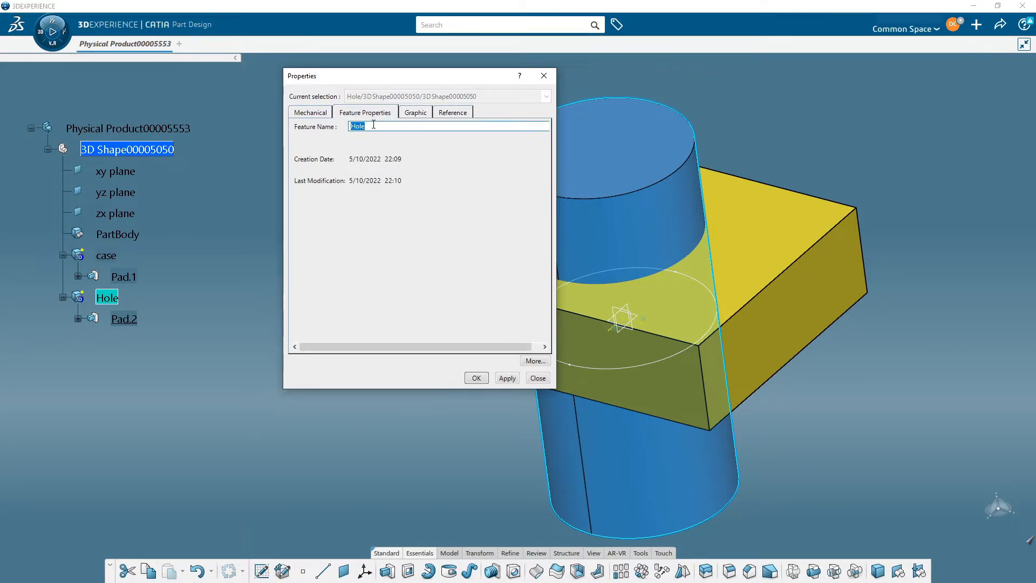
{"action": "type", "text": "Shaft"}
{"action": "key", "text": "Return"}
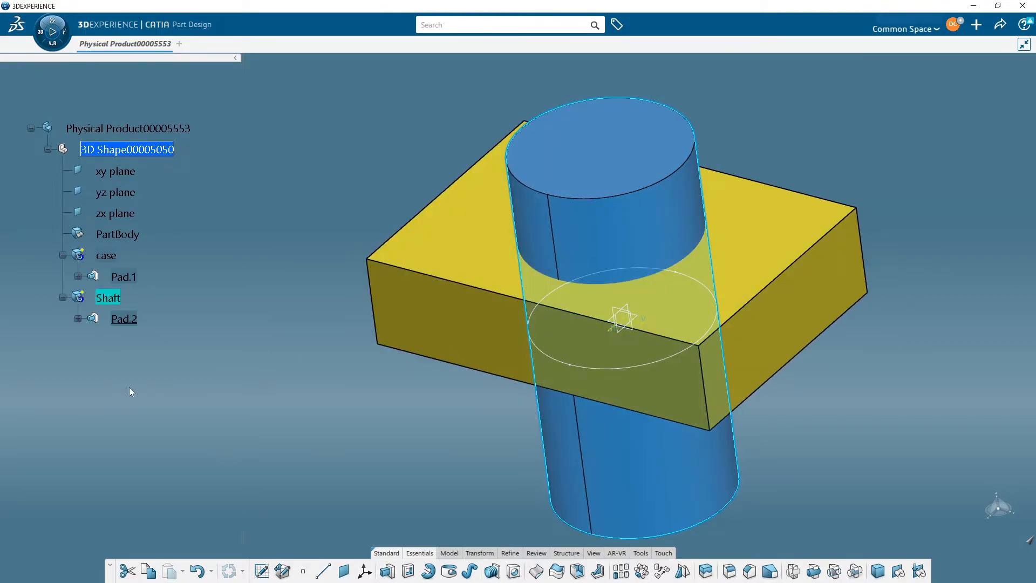
{"action": "left_click", "coordinate": [310, 334]}
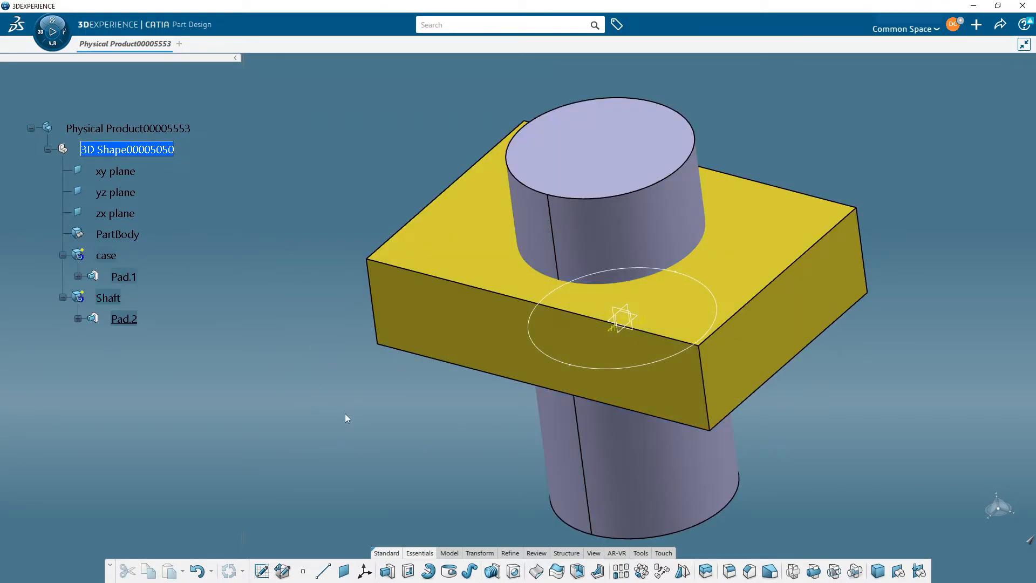
Add the case body to PartBody with geometry simplification enabled
{"action": "middle_click_drag", "start_coordinate": [358, 423], "coordinate": [376, 376]}
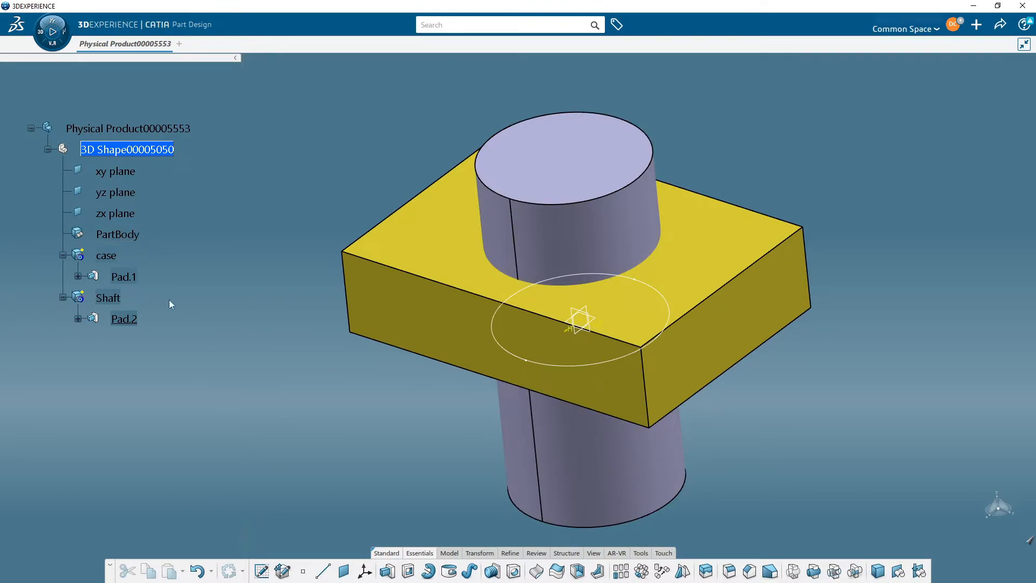
{"action": "middle_click_drag", "start_coordinate": [222, 295], "coordinate": [227, 298]}
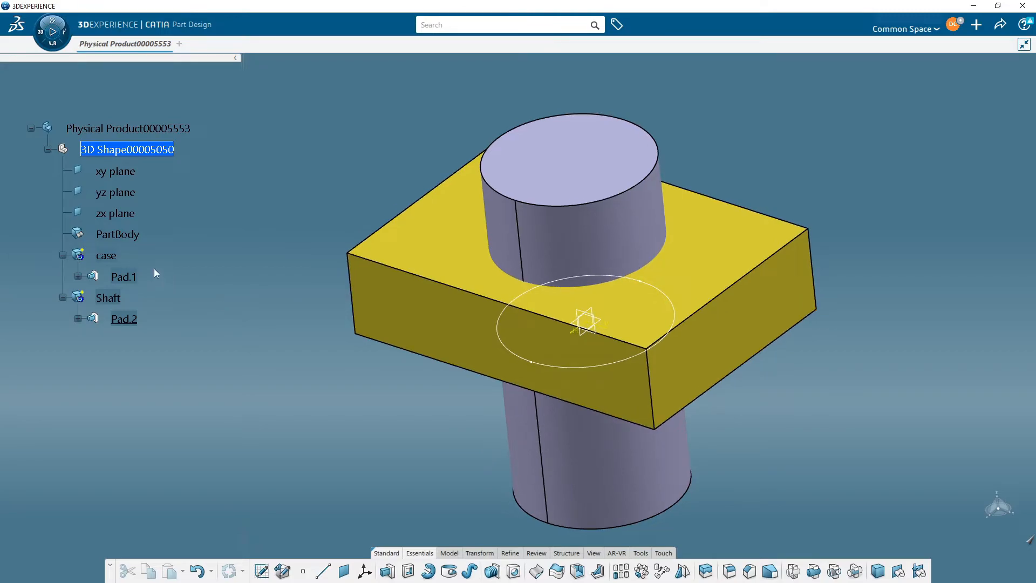
{"action": "left_click", "coordinate": [814, 571]}
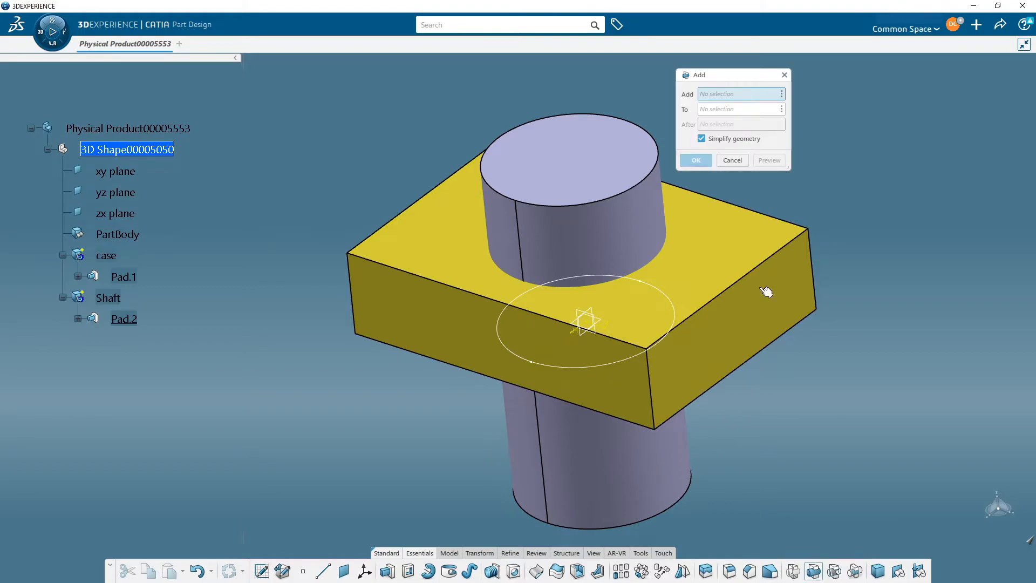
{"action": "left_click_drag", "start_coordinate": [709, 74], "coordinate": [273, 97]}
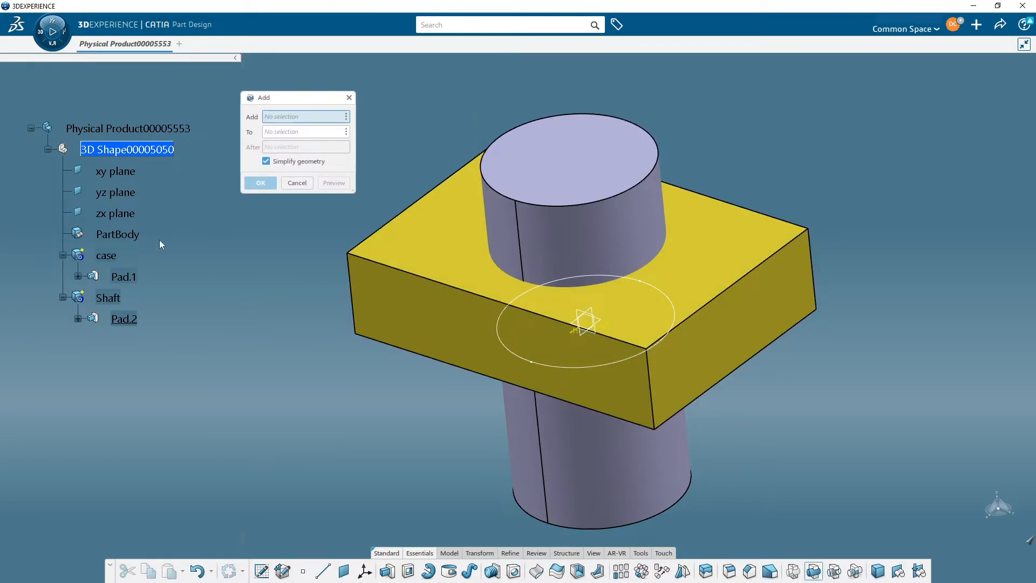
{"action": "left_click", "coordinate": [106, 261]}
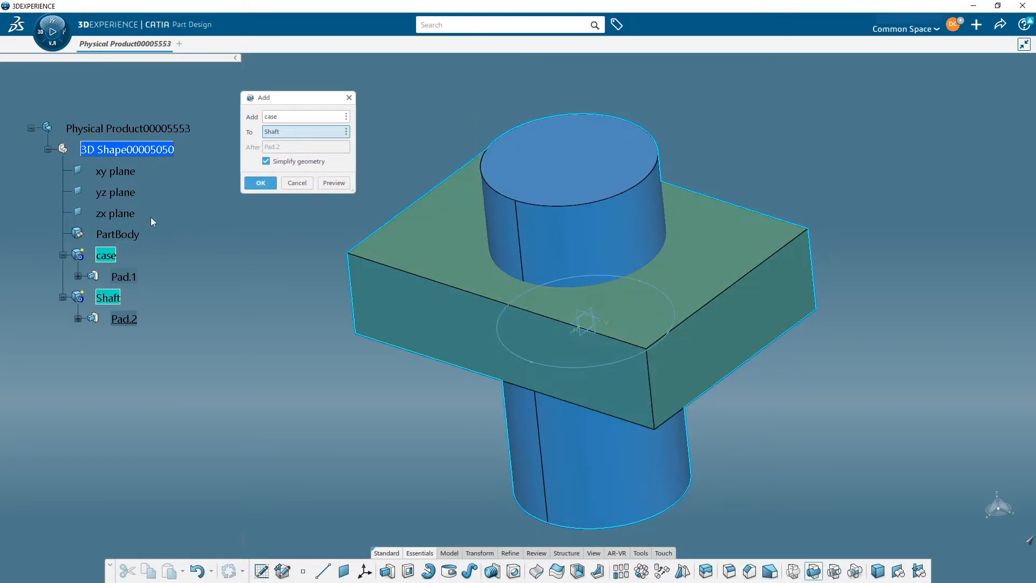
{"action": "left_click", "coordinate": [117, 234]}
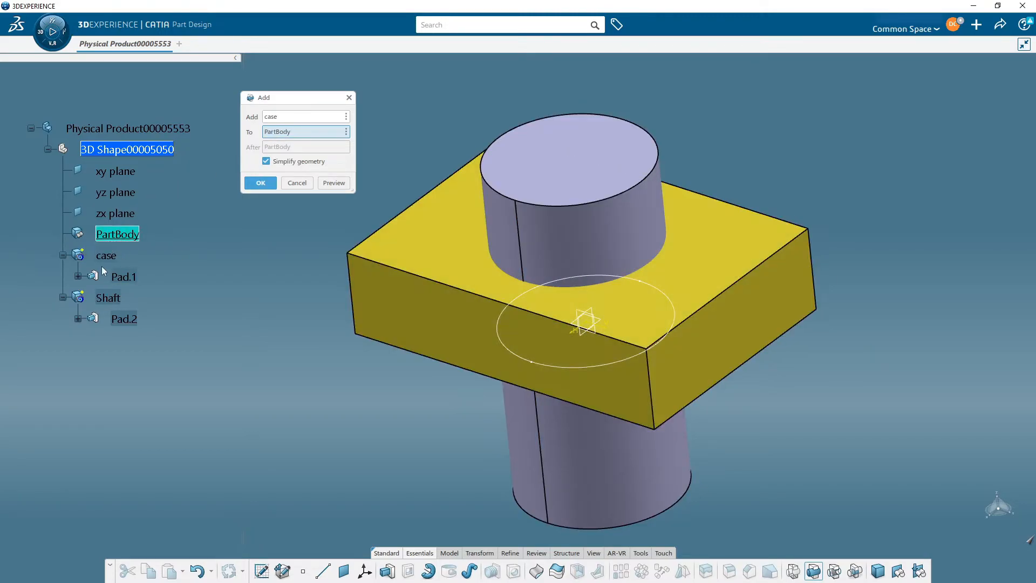
{"action": "left_click", "coordinate": [259, 183]}
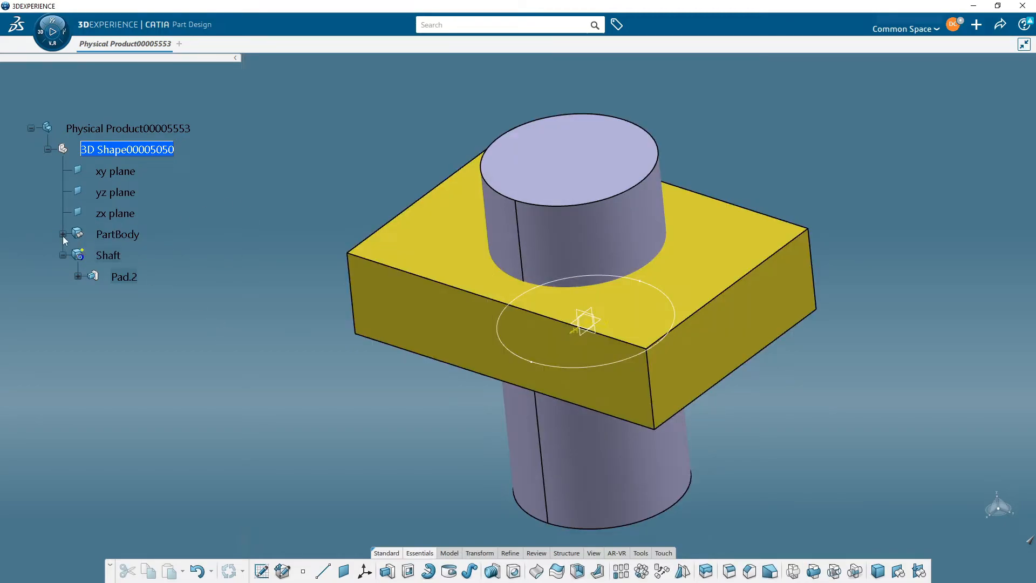
Check the contents of the new Add feature under PartBody in the specification tree
{"action": "left_click", "coordinate": [62, 234]}
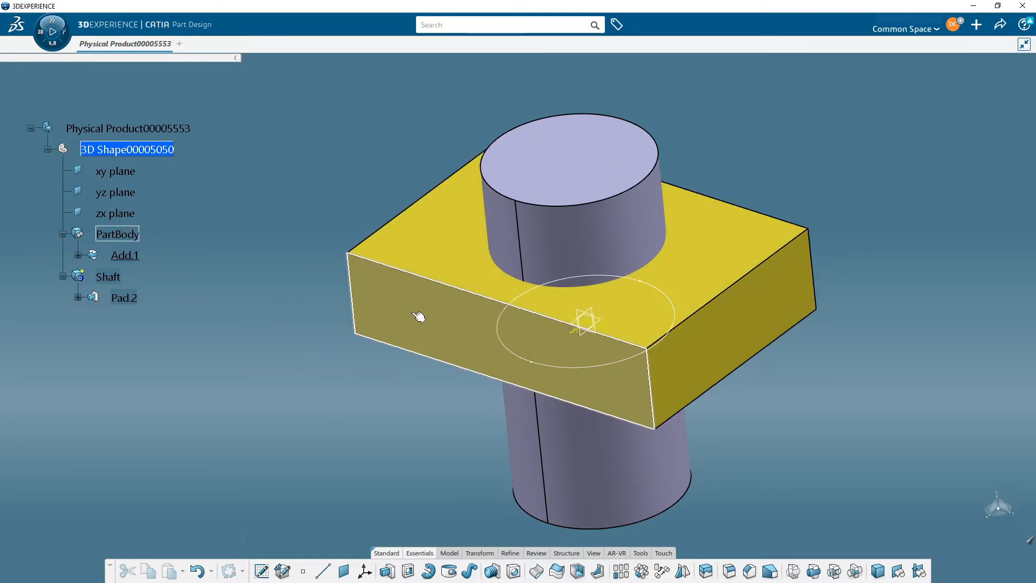
{"action": "left_click", "coordinate": [77, 255]}
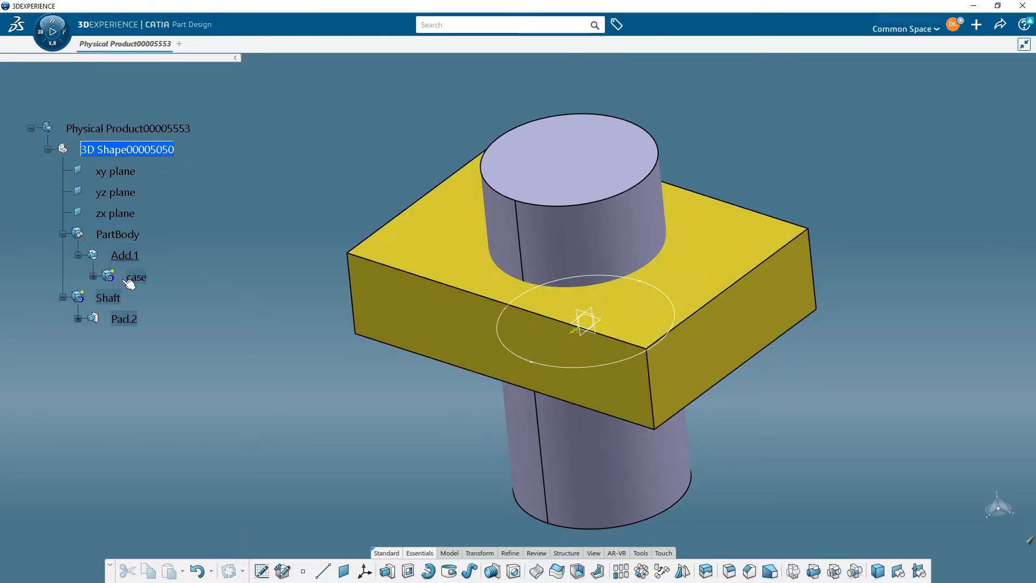
{"action": "left_click", "coordinate": [78, 255]}
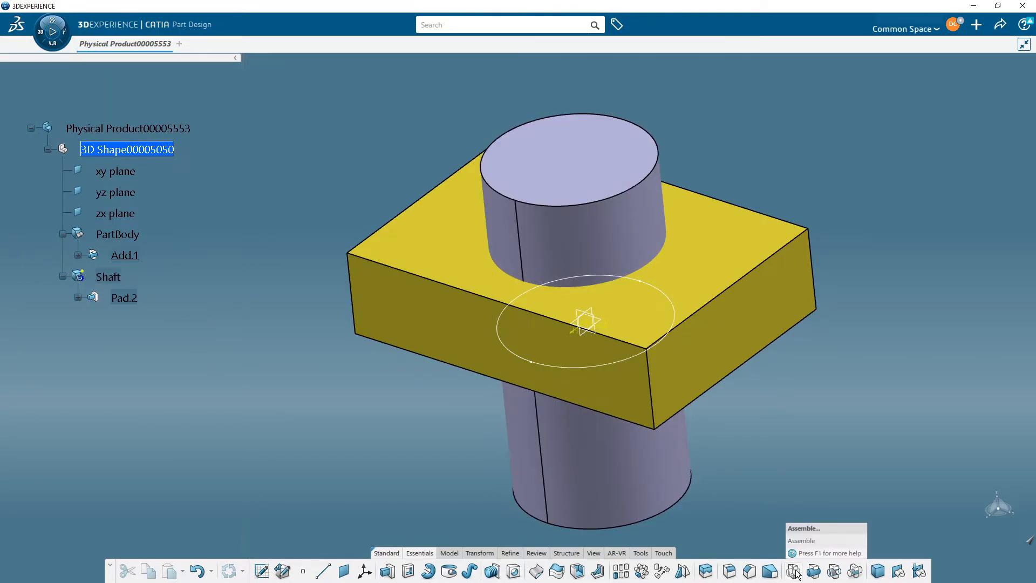
Add the Shaft body to PartBody with geometry simplification enabled
{"action": "left_click", "coordinate": [814, 571]}
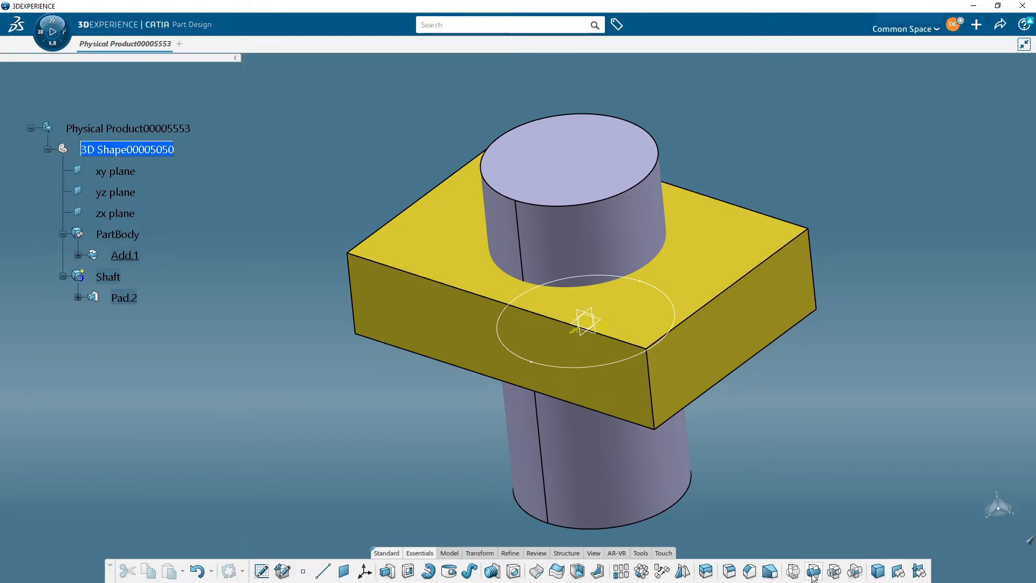
{"action": "left_click", "coordinate": [108, 277]}
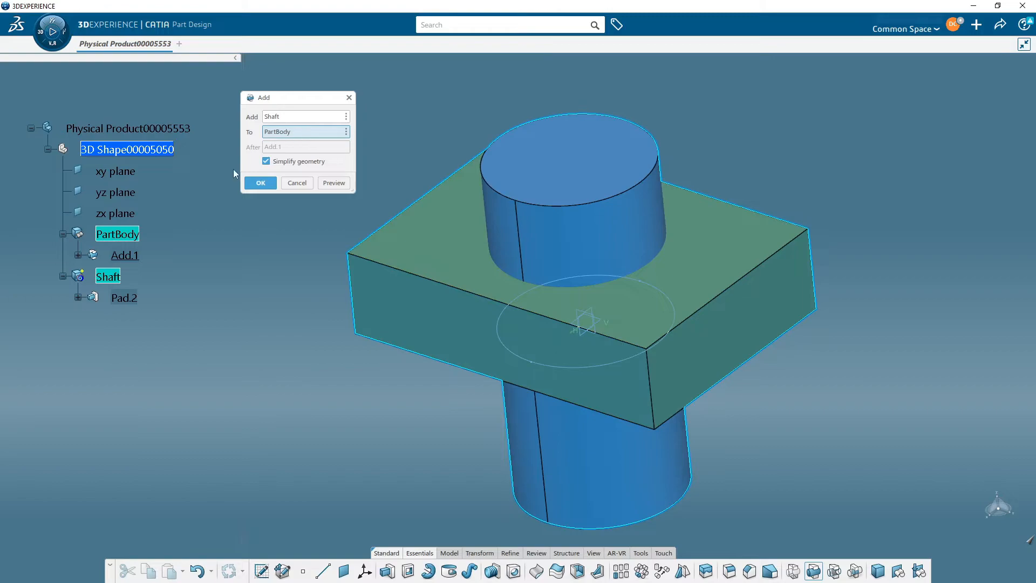
{"action": "left_click", "coordinate": [260, 183]}
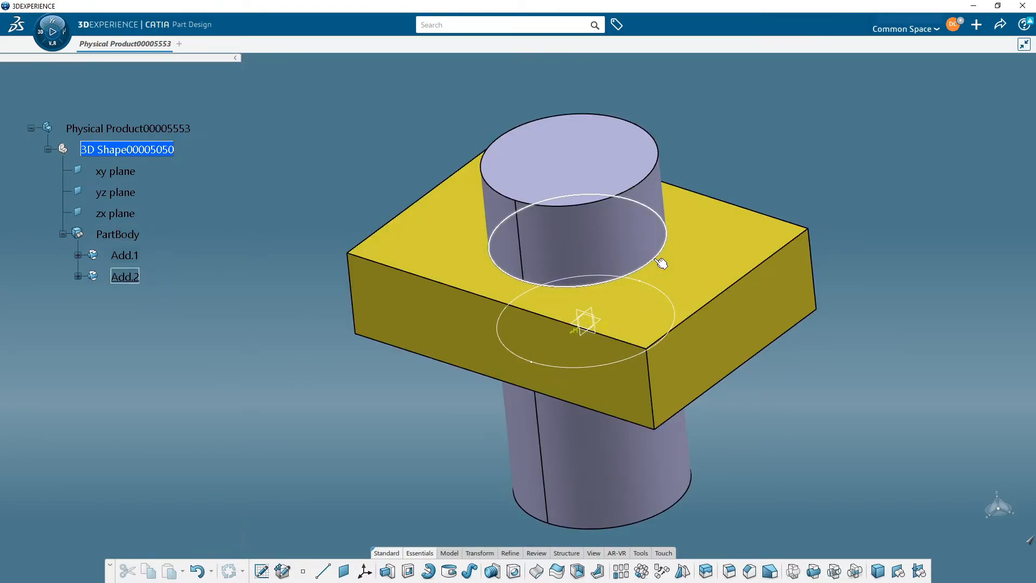
{"action": "middle_click_drag", "start_coordinate": [385, 465], "coordinate": [446, 410]}
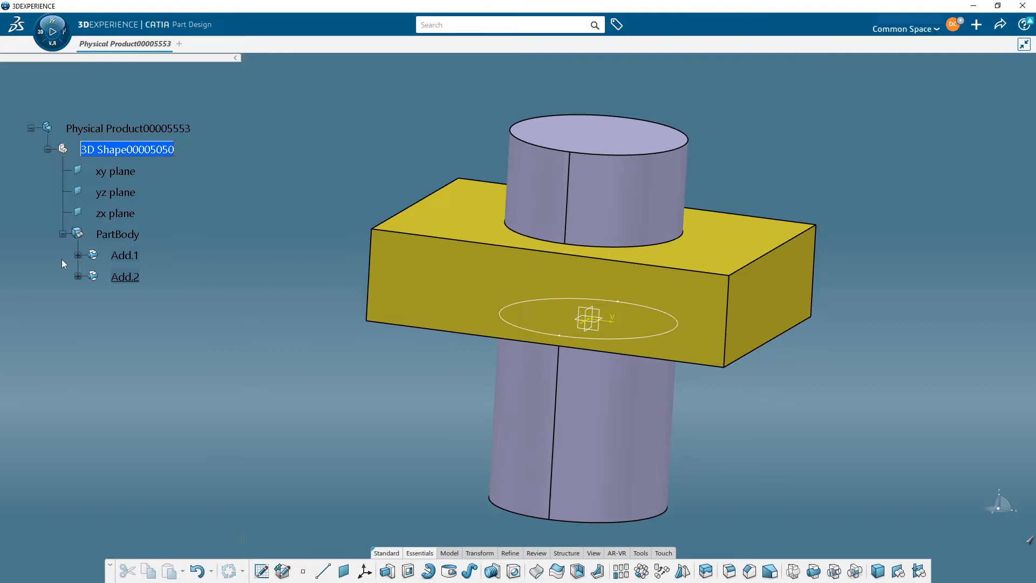
Examine the bodies inside both Add features and view the combined solid from several angles
{"action": "left_click", "coordinate": [78, 255]}
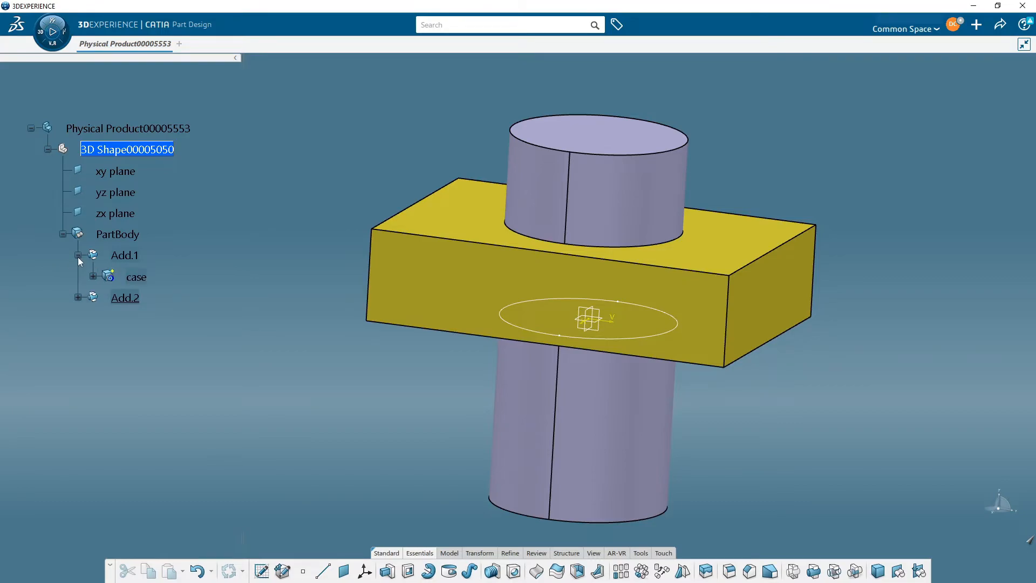
{"action": "left_click", "coordinate": [76, 297]}
{"action": "middle_click_drag", "start_coordinate": [298, 296], "coordinate": [285, 294]}
{"action": "middle_click_drag", "start_coordinate": [447, 296], "coordinate": [430, 335]}
{"action": "middle_click_drag", "start_coordinate": [372, 386], "coordinate": [398, 342]}
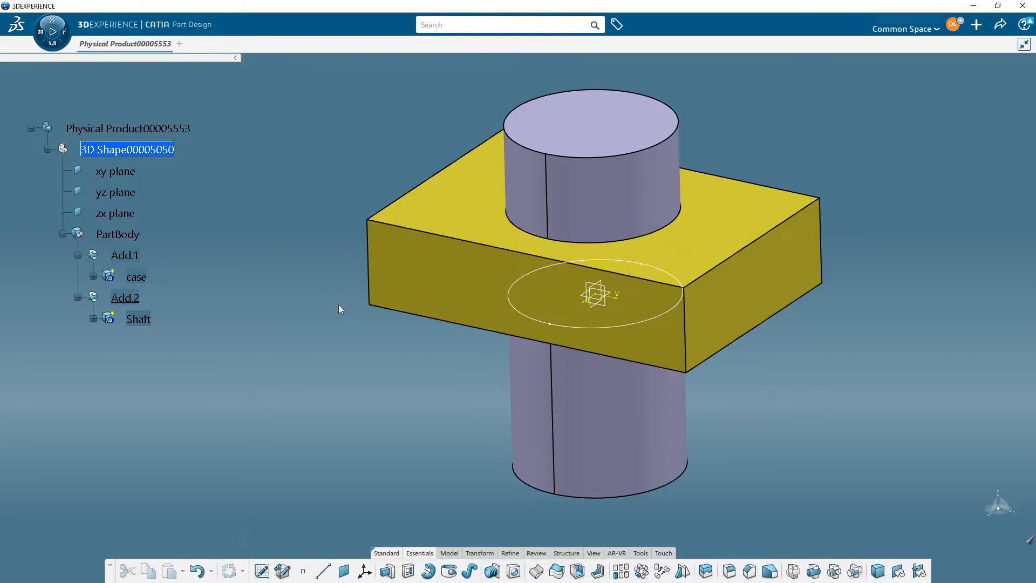
{"action": "middle_click_drag", "start_coordinate": [430, 446], "coordinate": [447, 396]}
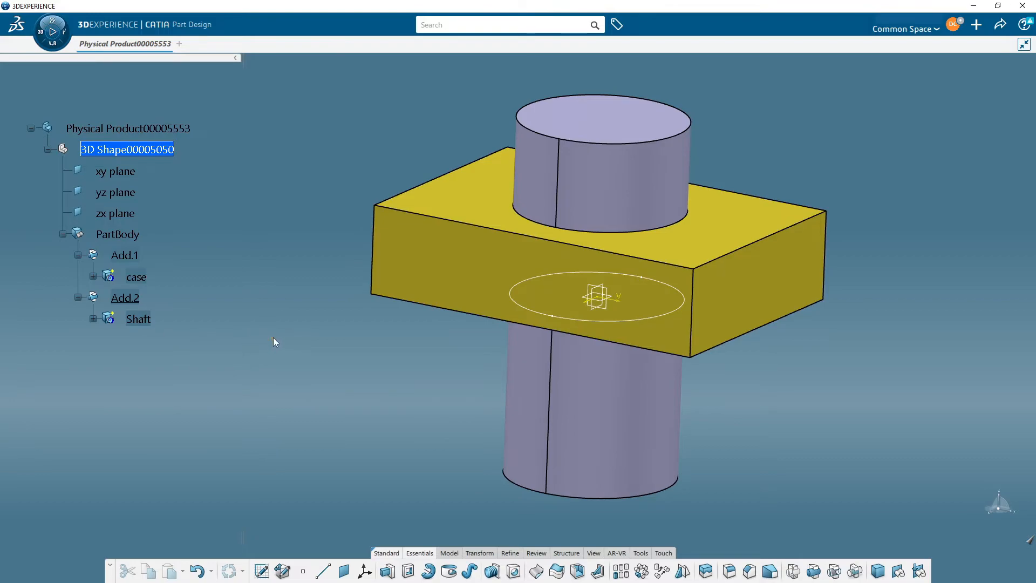
{"action": "middle_click_drag", "start_coordinate": [375, 332], "coordinate": [318, 351]}
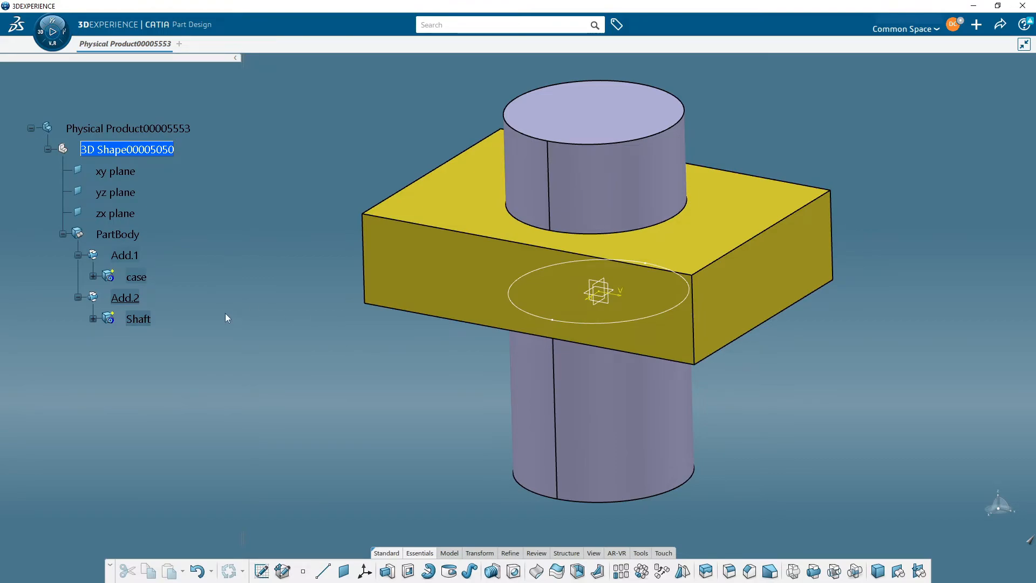
Undo both Add operations on PartBody
{"action": "key", "text": "ctrl+z"}
{"action": "key", "text": "ctrl+z"}
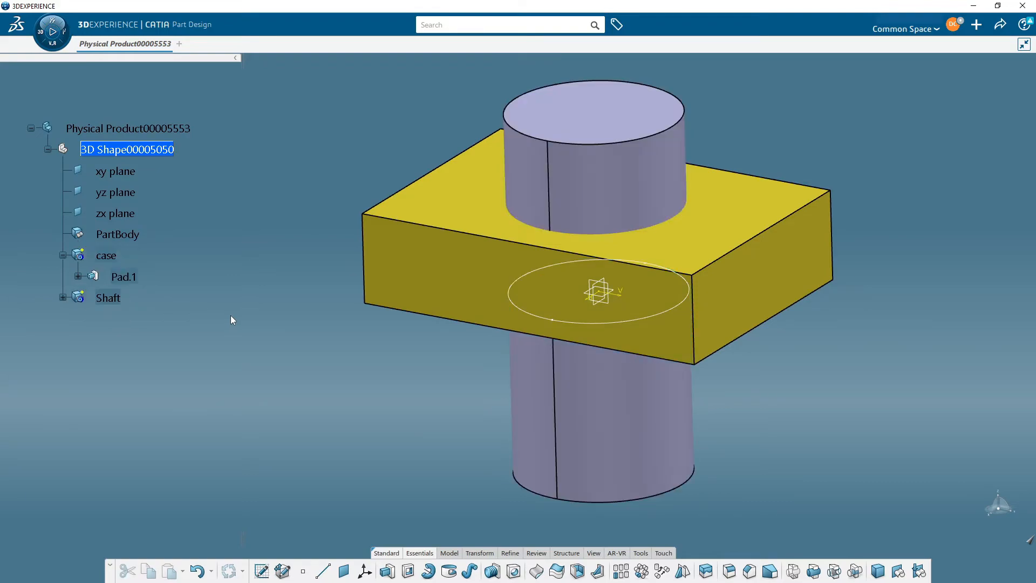
{"action": "middle_click_drag", "start_coordinate": [387, 372], "coordinate": [322, 349]}
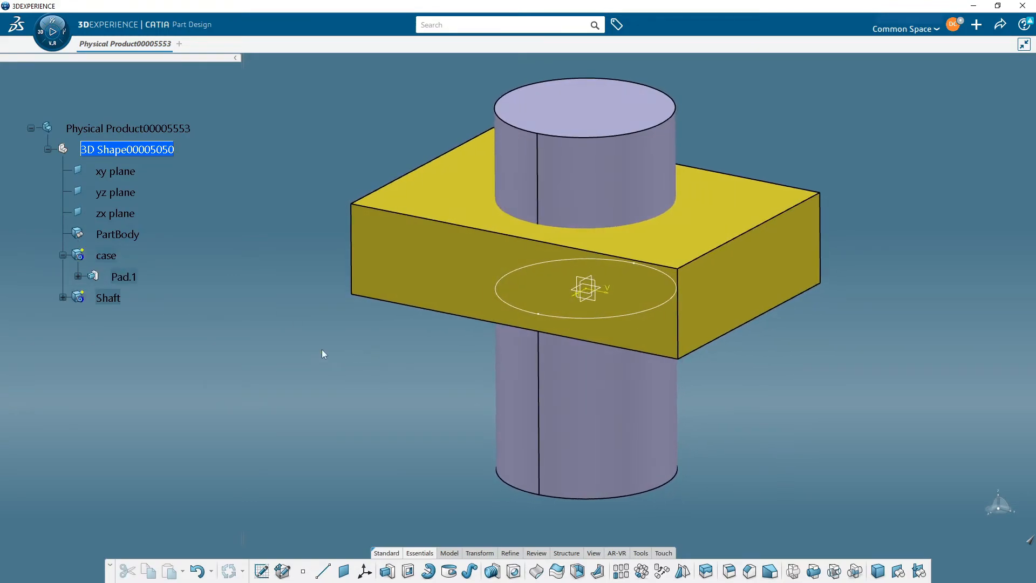
Hide Sketch.2, the circle sketch under the Shaft body's Pad.2
{"action": "left_click", "coordinate": [63, 297]}
{"action": "left_click", "coordinate": [78, 318]}
{"action": "right_click", "coordinate": [143, 346]}
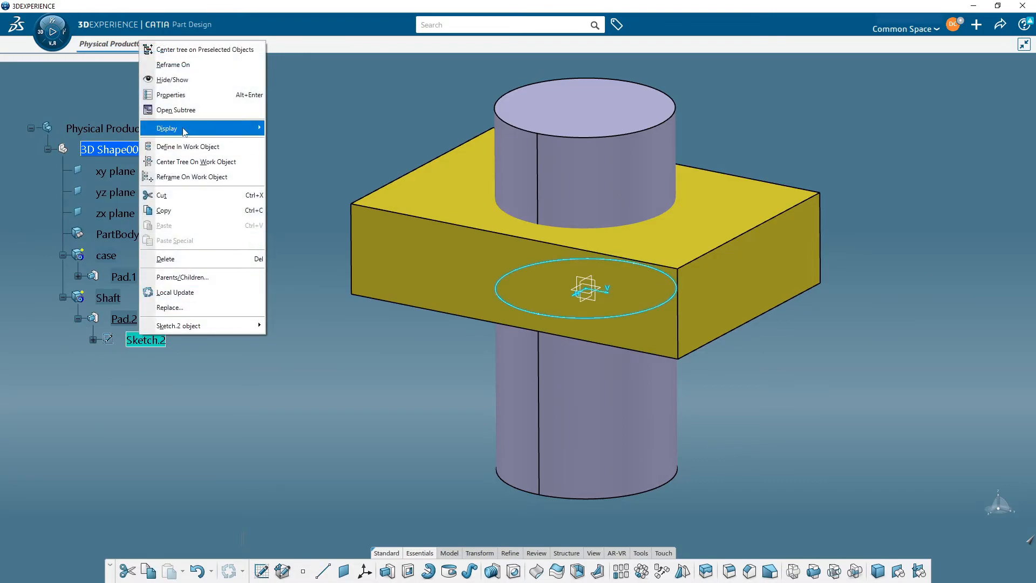
{"action": "left_click", "coordinate": [200, 79]}
Set the Shaft body's fill color to bright green and clear the selection
{"action": "mouse_move", "coordinate": [314, 360]}
{"action": "middle_mouse_down"}
{"action": "mouse_move", "coordinate": [378, 391]}
{"action": "mouse_move", "coordinate": [272, 344]}
{"action": "middle_mouse_up"}
{"action": "right_click", "coordinate": [100, 297]}
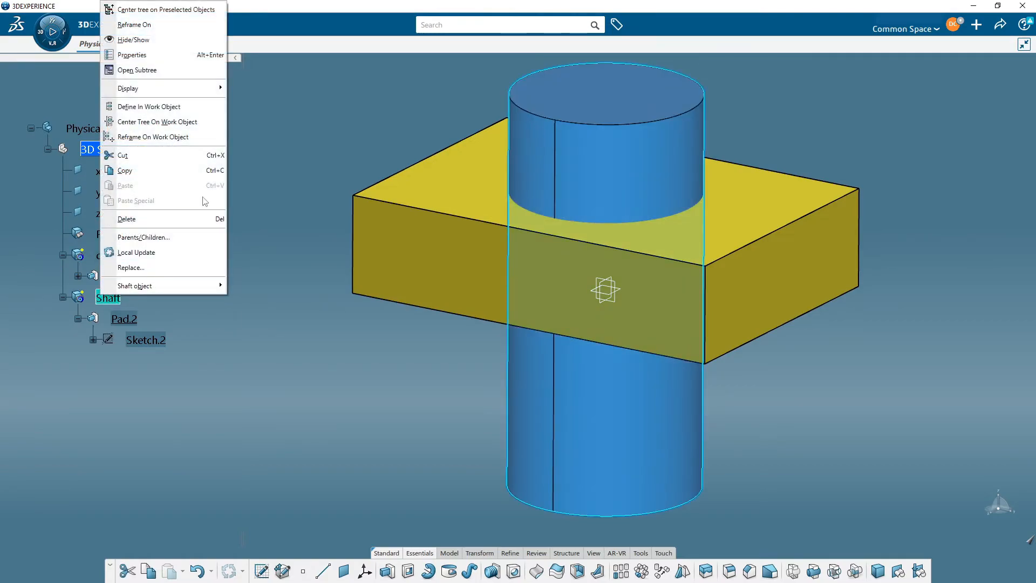
{"action": "mouse_move", "coordinate": [155, 93]}
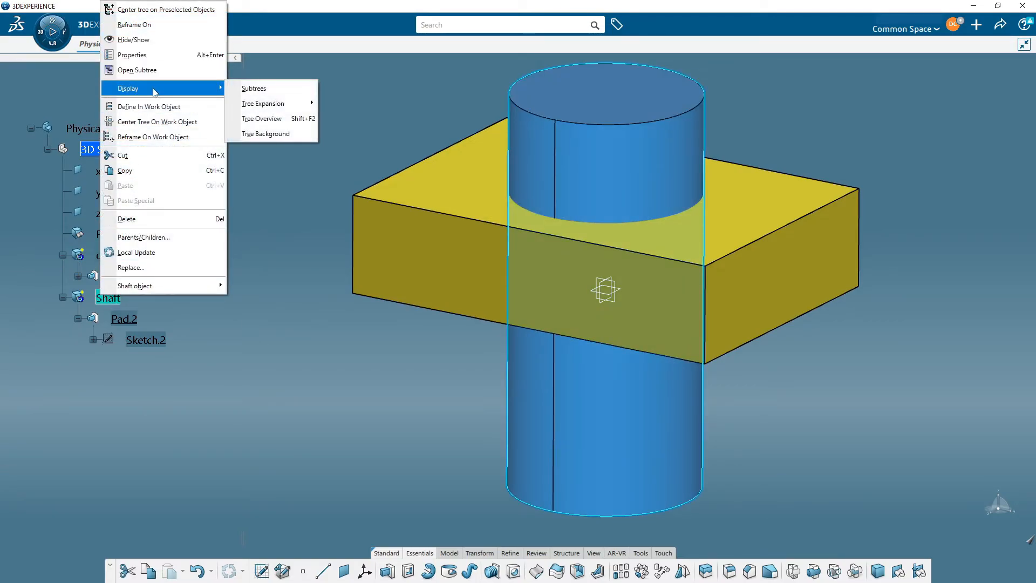
{"action": "left_click", "coordinate": [159, 56]}
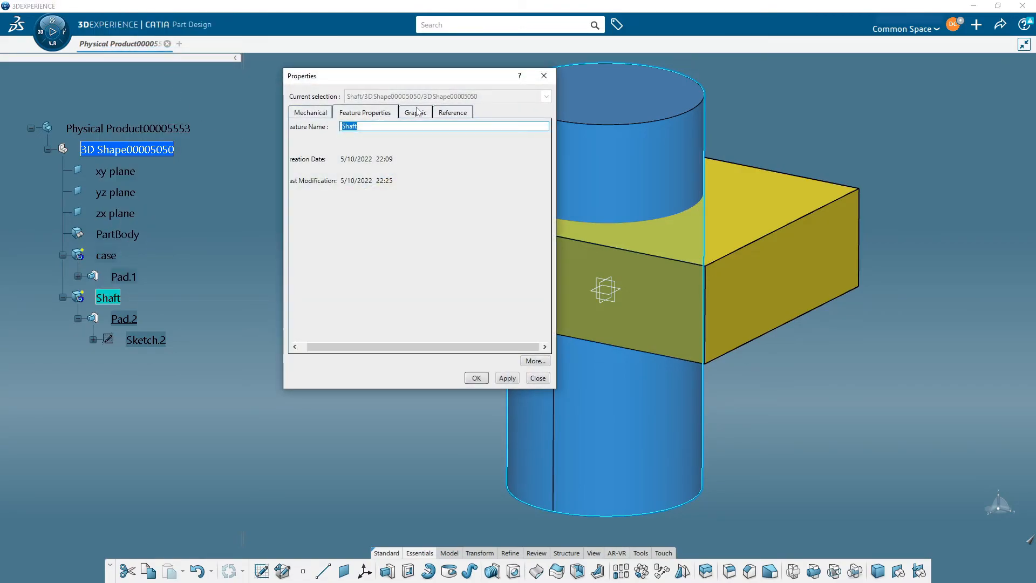
{"action": "left_click", "coordinate": [416, 113]}
{"action": "left_click", "coordinate": [360, 151]}
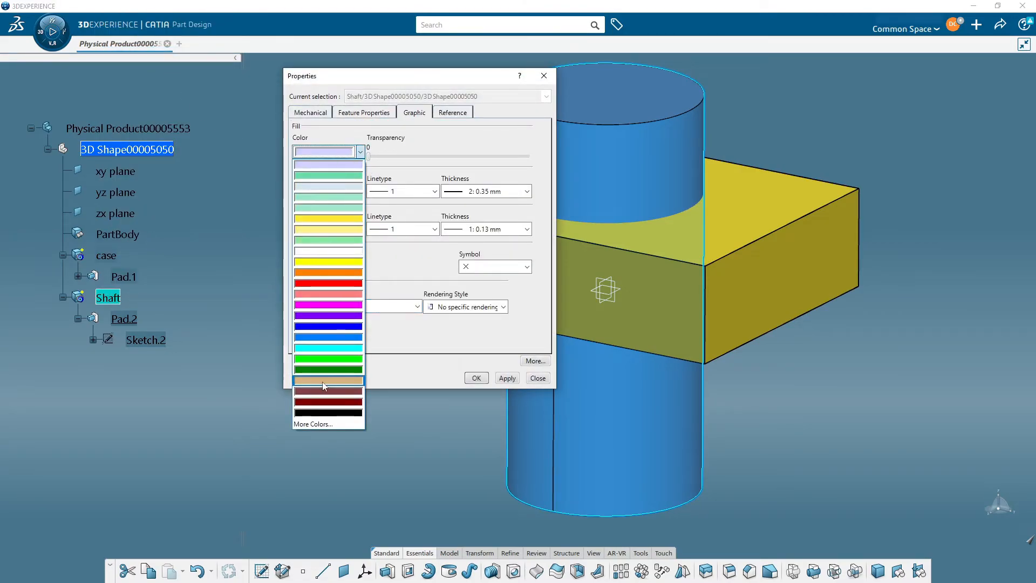
{"action": "left_click", "coordinate": [341, 358]}
{"action": "key", "text": "Return"}
{"action": "left_click", "coordinate": [361, 423]}
{"action": "middle_click_drag", "start_coordinate": [361, 423], "coordinate": [429, 355]}
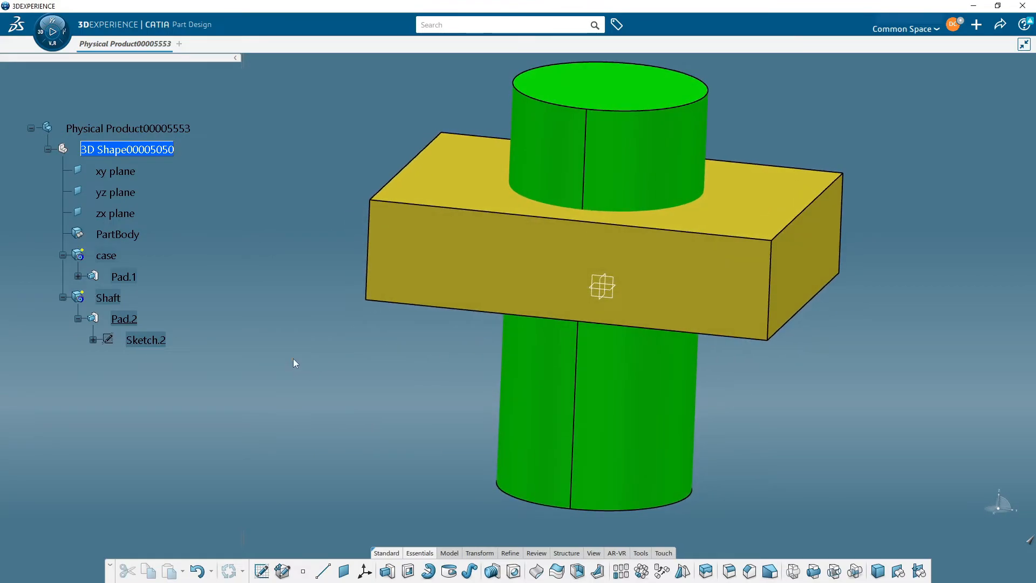
Add the case body to PartBody, choosing PartBody as the target instead of Shaft
{"action": "left_click", "coordinate": [813, 570]}
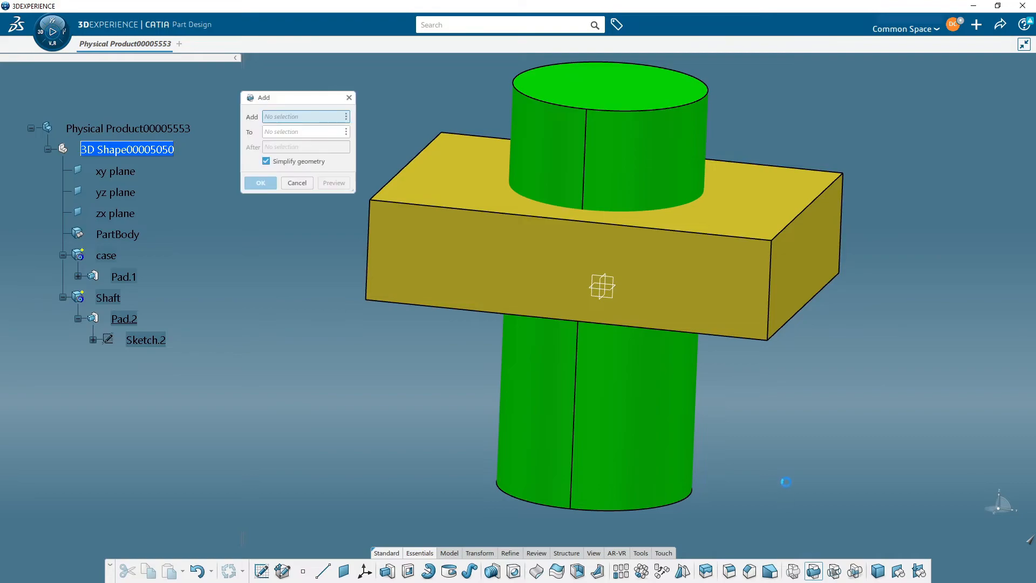
{"action": "left_click", "coordinate": [106, 257]}
{"action": "left_click", "coordinate": [108, 297]}
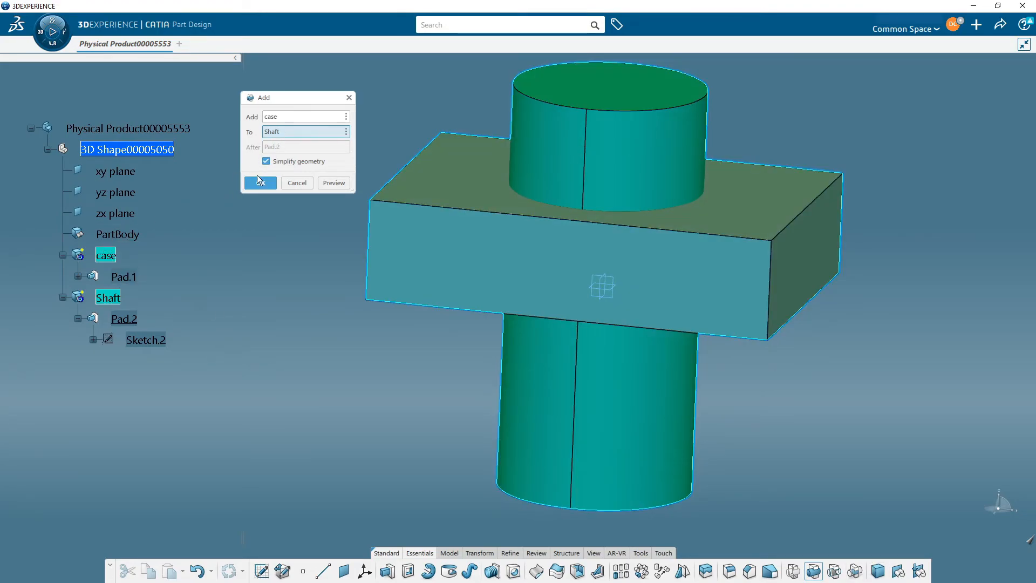
{"action": "left_click", "coordinate": [131, 235]}
{"action": "left_click", "coordinate": [290, 350]}
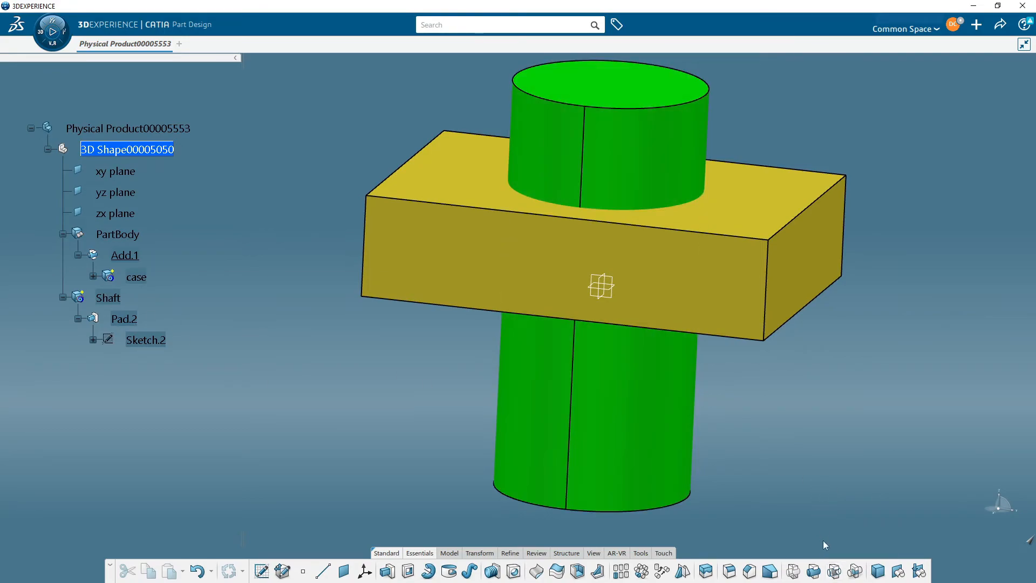
Remove the Shaft body from PartBody and inspect the resulting hole through the block
{"action": "left_click", "coordinate": [835, 569]}
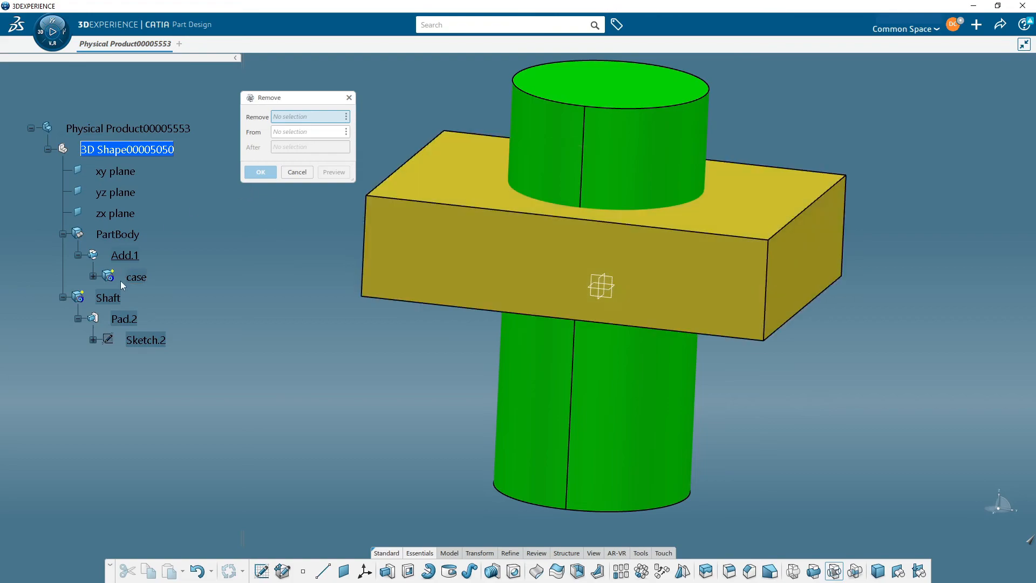
{"action": "left_click", "coordinate": [109, 298]}
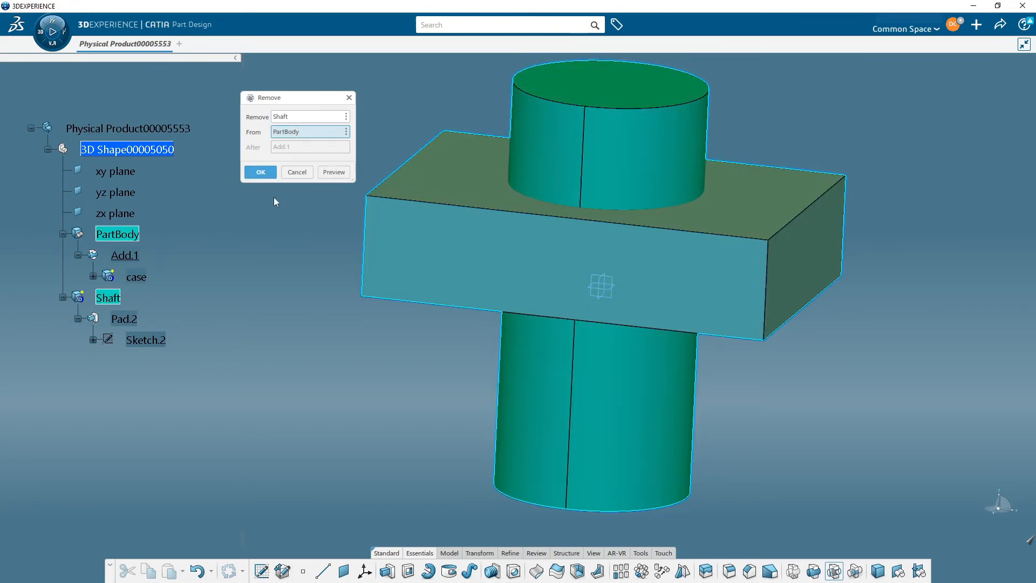
{"action": "left_click", "coordinate": [260, 172]}
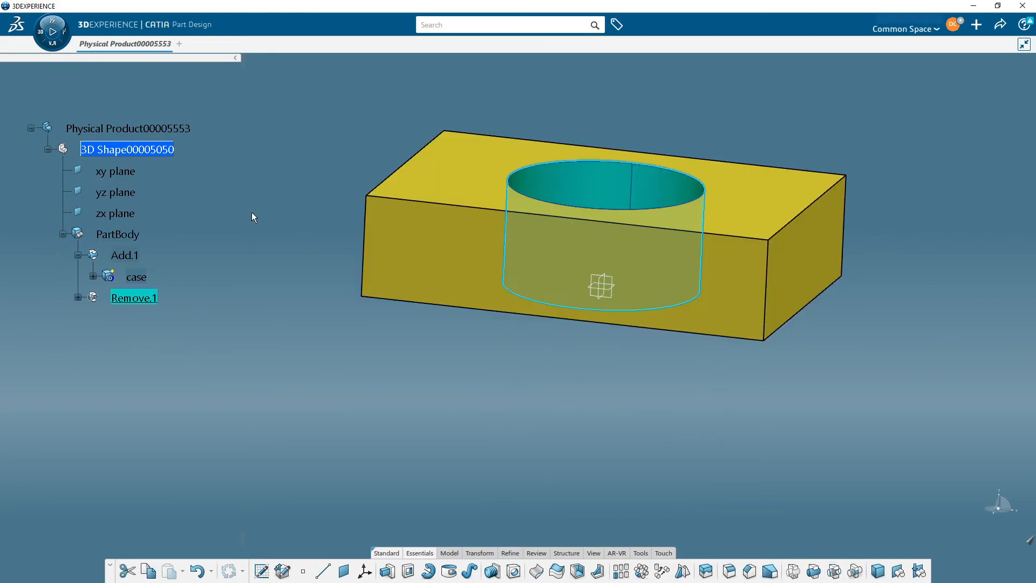
{"action": "middle_click_drag", "start_coordinate": [461, 380], "coordinate": [529, 450]}
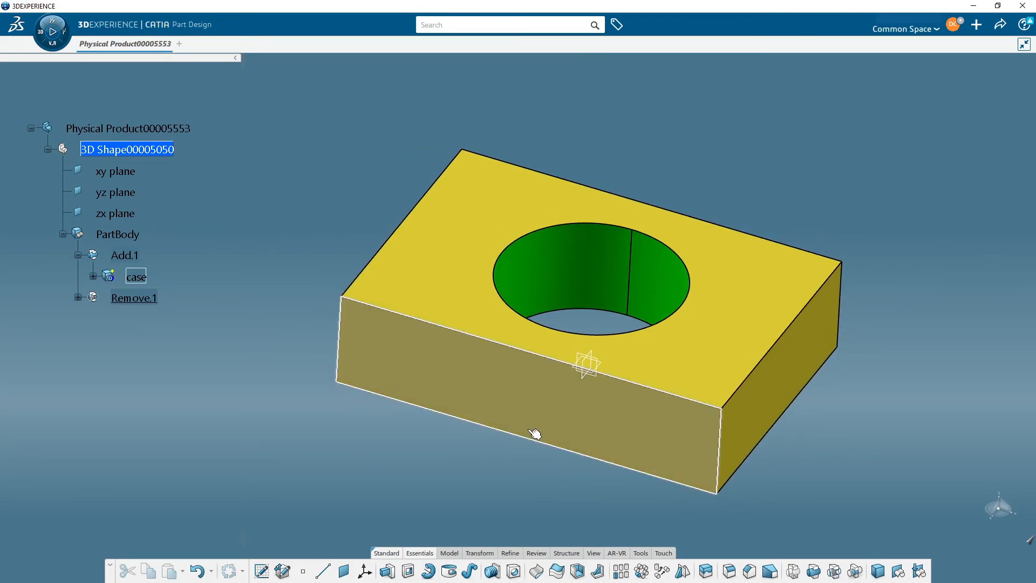
{"action": "middle_click_drag", "start_coordinate": [523, 399], "coordinate": [541, 365]}
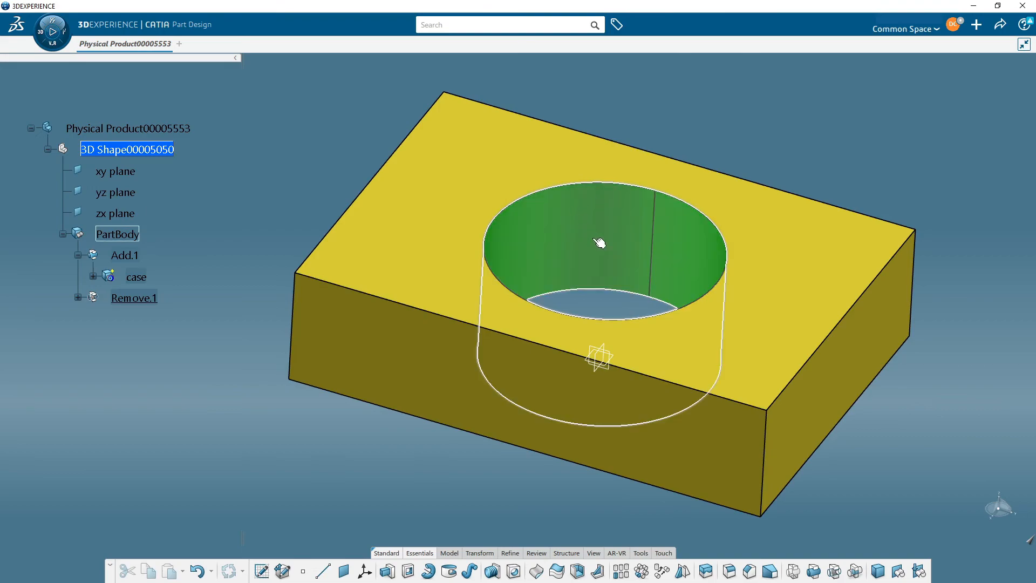
{"action": "middle_click_drag", "start_coordinate": [490, 416], "coordinate": [474, 388]}
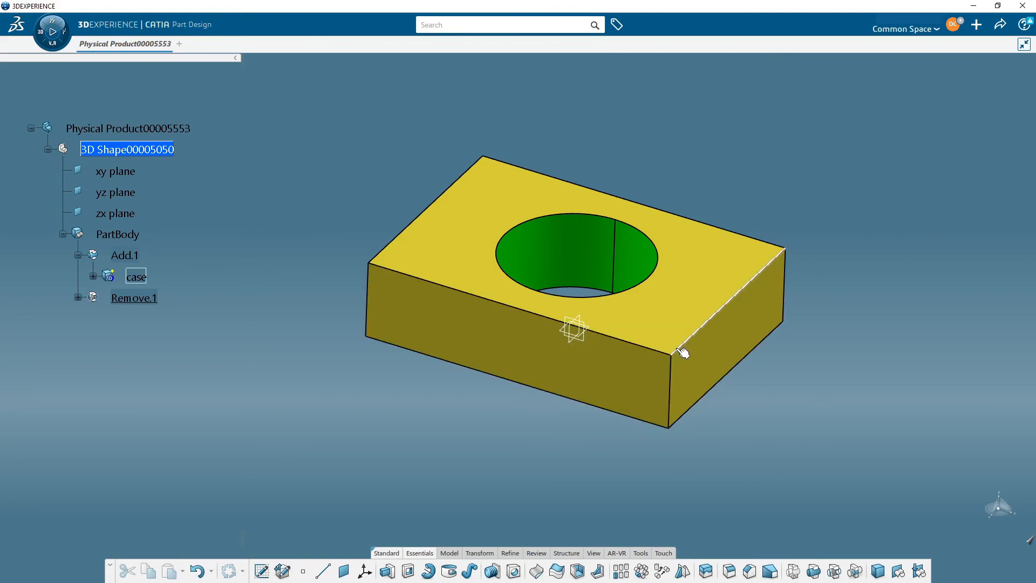
{"action": "middle_click_drag", "start_coordinate": [497, 435], "coordinate": [610, 311]}
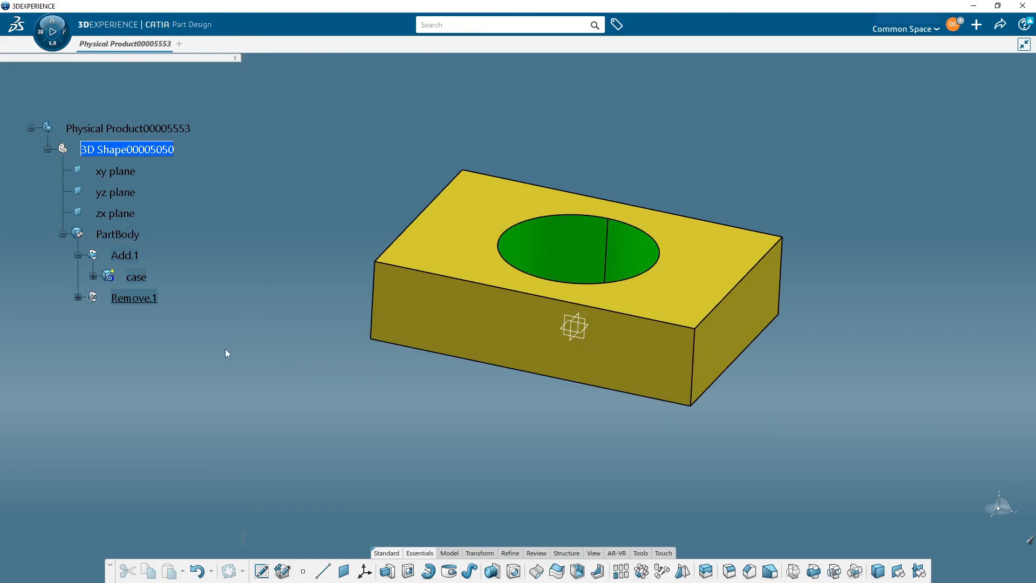
Undo the Remove and the Add operations on PartBody
{"action": "key", "text": "ctrl+z"}
{"action": "key", "text": "ctrl+z"}
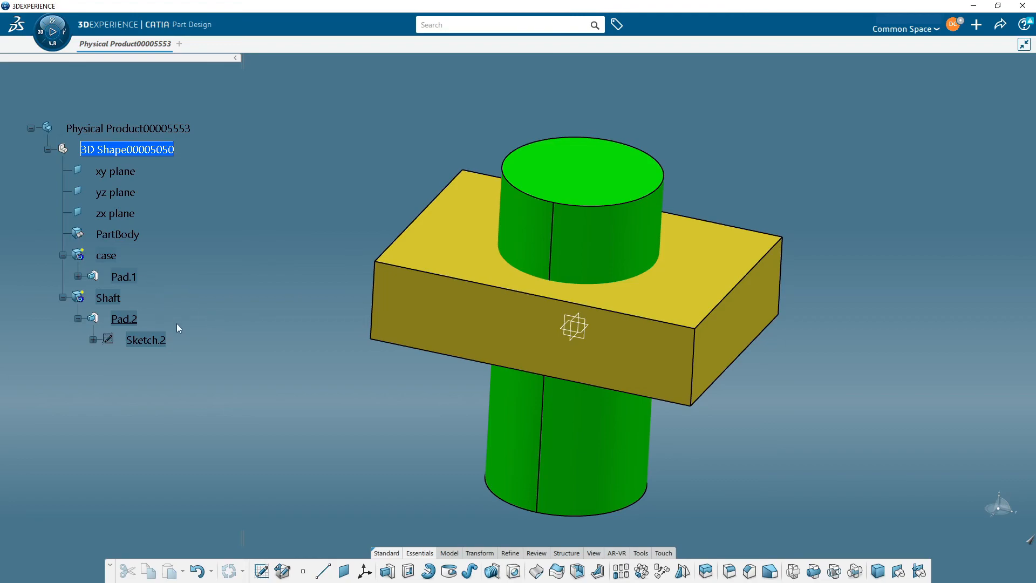
Add the case body to the empty PartBody, replacing the proposed Shaft target with PartBody
{"action": "left_click", "coordinate": [105, 255]}
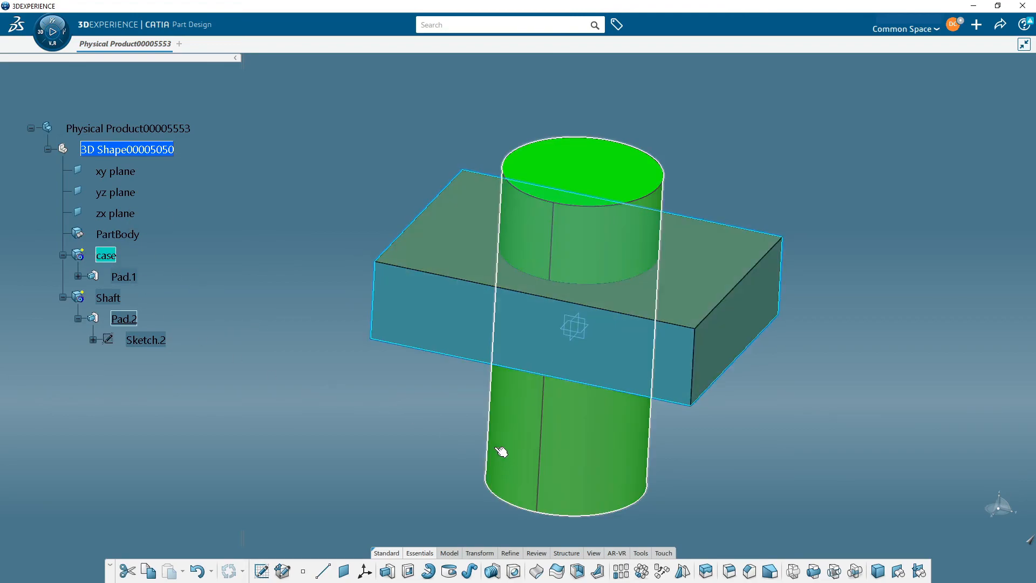
{"action": "left_click", "coordinate": [815, 574]}
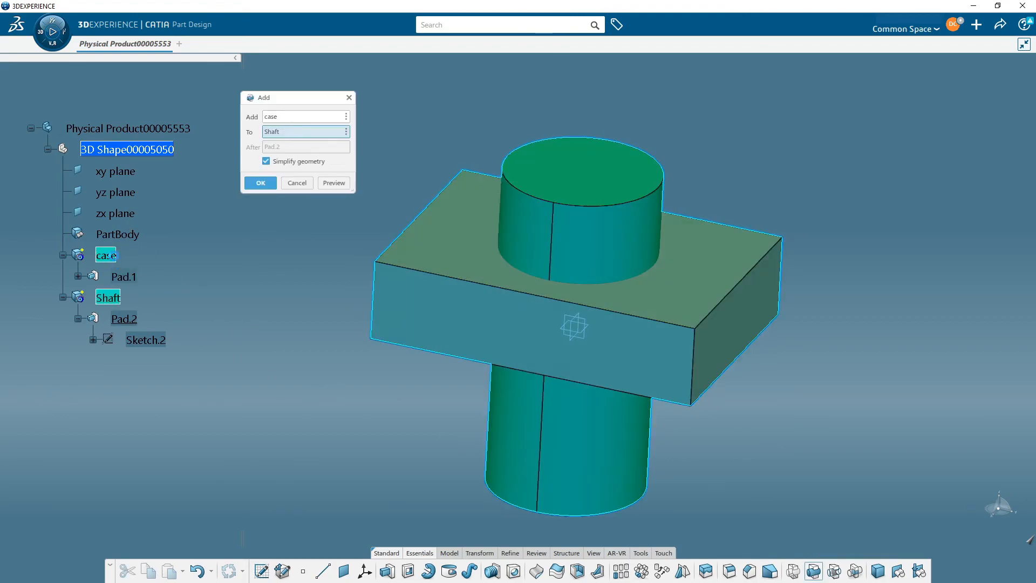
{"action": "left_click", "coordinate": [118, 234]}
{"action": "left_click", "coordinate": [260, 183]}
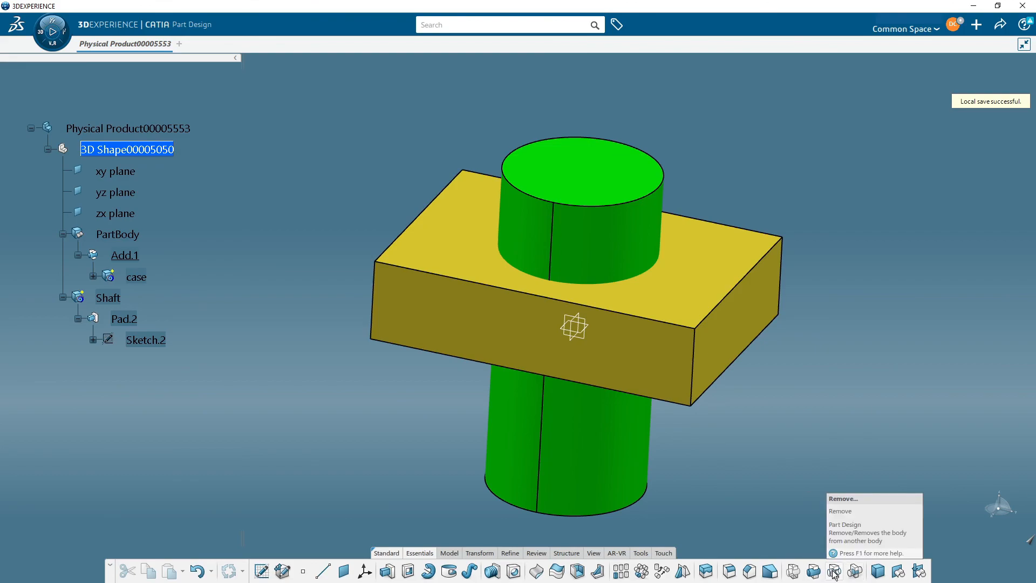
Intersect the Shaft body with PartBody and inspect the remaining common volume
{"action": "left_click", "coordinate": [854, 573]}
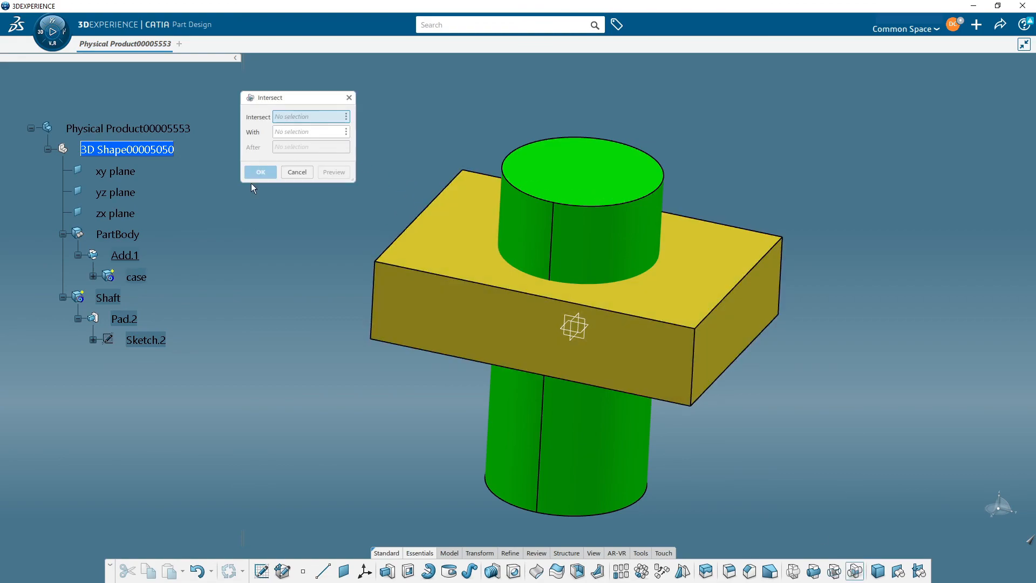
{"action": "left_click", "coordinate": [111, 297]}
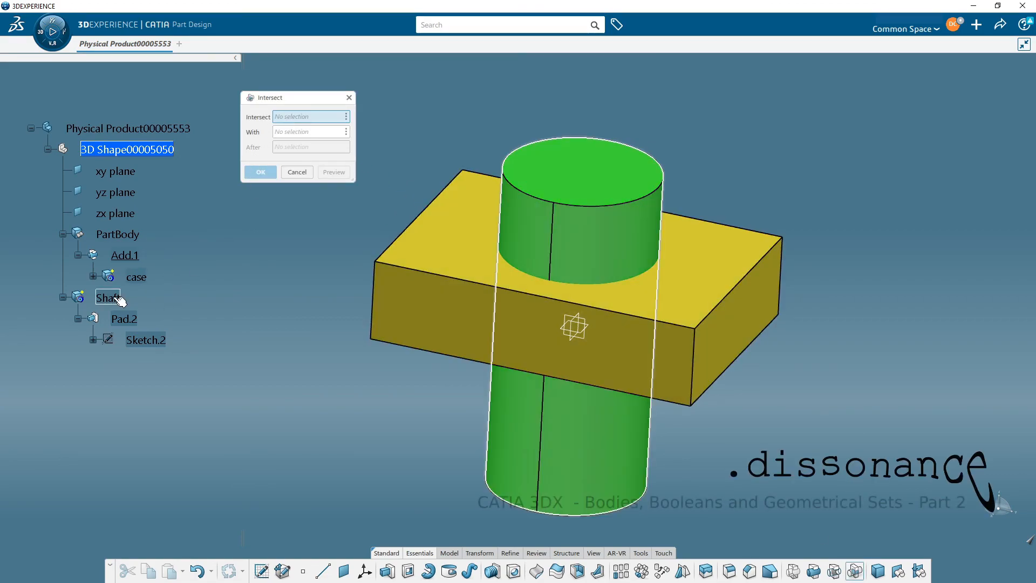
{"action": "left_click", "coordinate": [130, 233]}
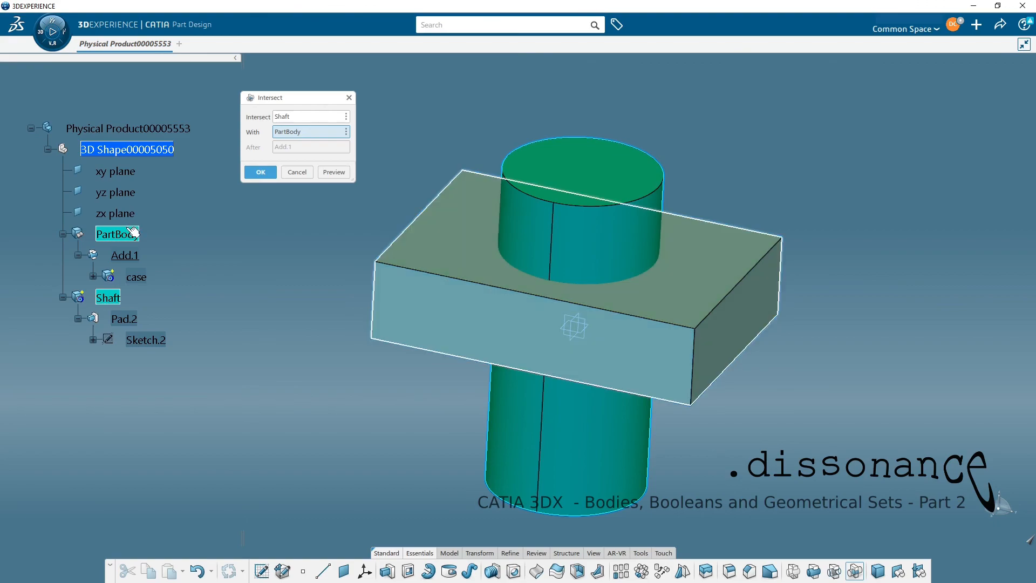
{"action": "left_click", "coordinate": [261, 172]}
{"action": "middle_click_drag", "start_coordinate": [507, 342], "coordinate": [541, 352]}
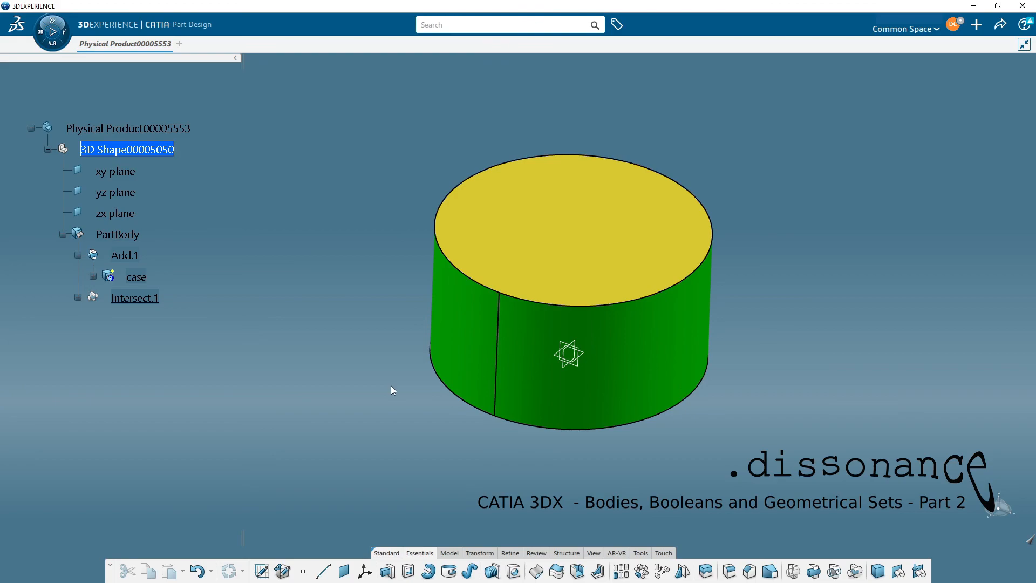
{"action": "middle_click_drag", "start_coordinate": [452, 448], "coordinate": [432, 391]}
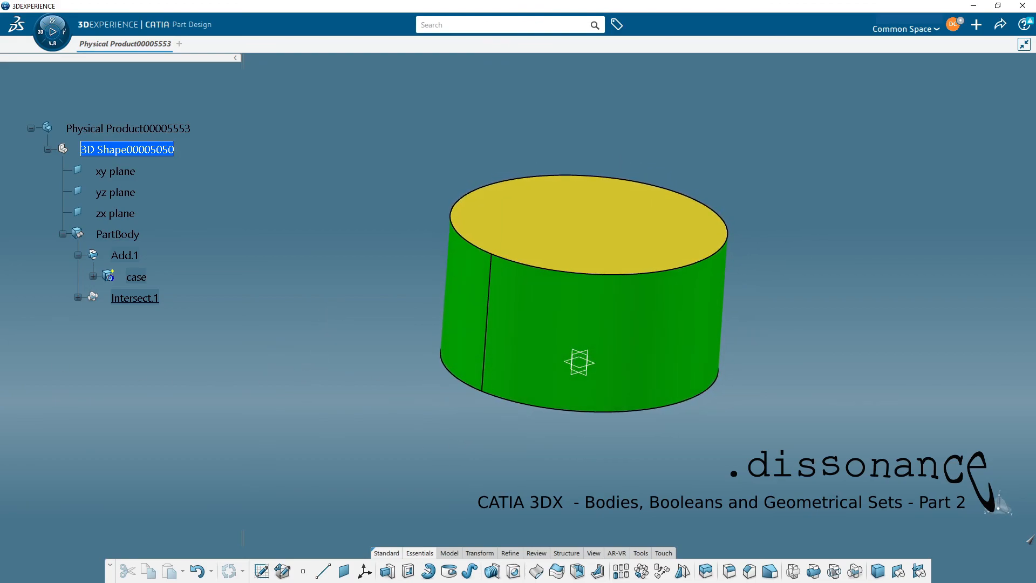